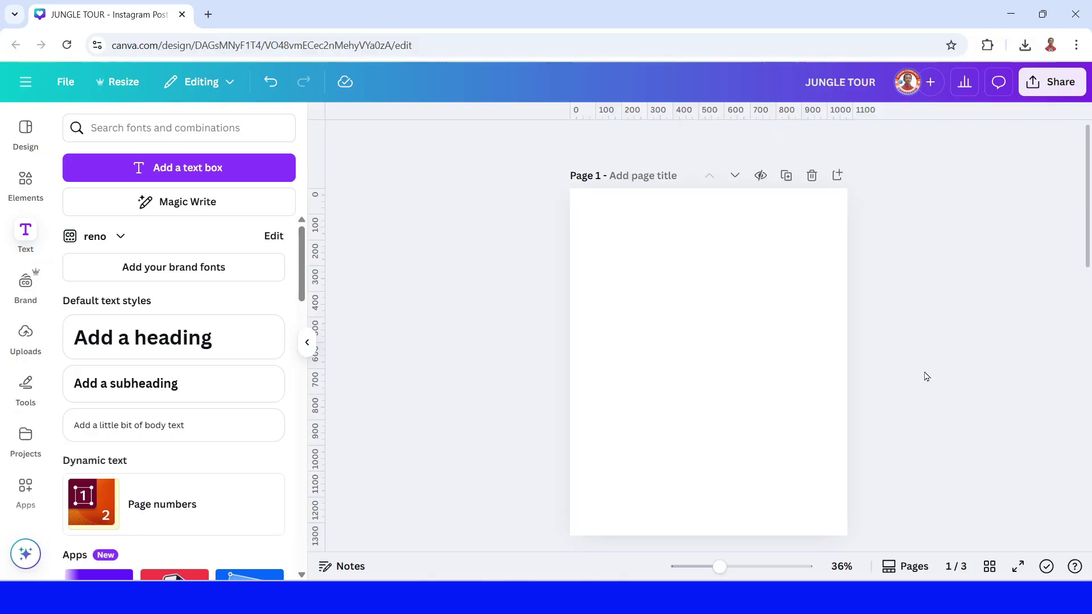
Set the page background colour to black
click(926, 376)
click(624, 370)
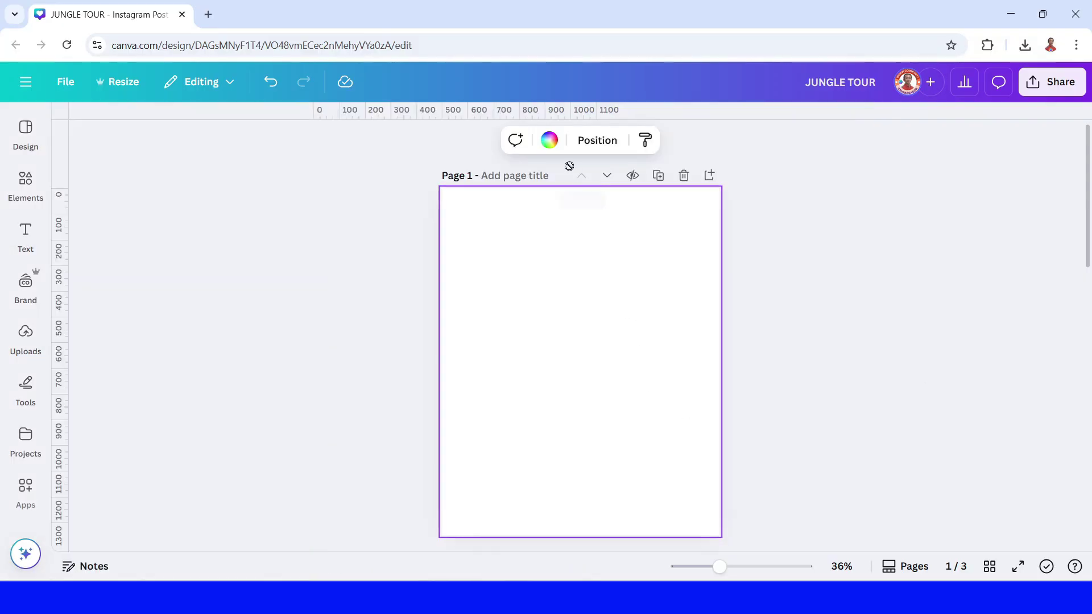
click(550, 140)
click(116, 235)
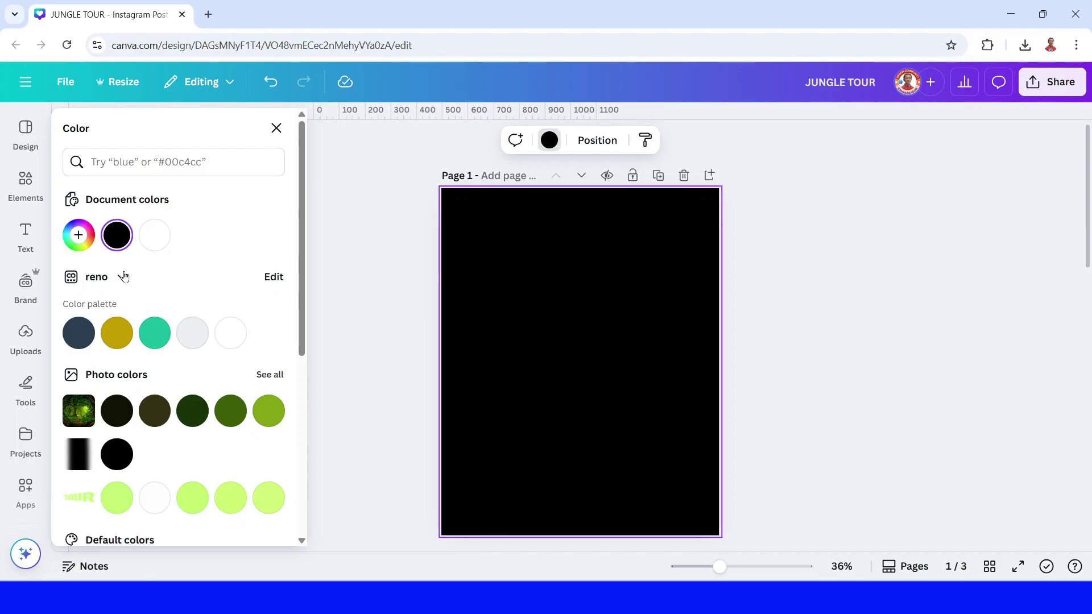
Add a JUNGLETOUR heading in Zuume Rough Bold and enlarge it to about size 212
click(25, 240)
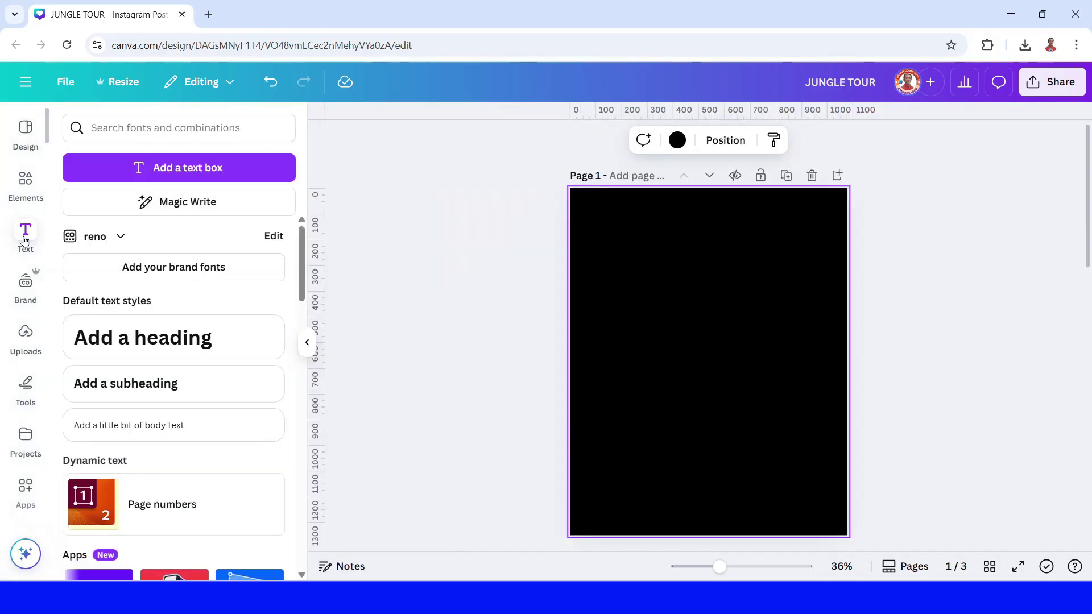
click(158, 352)
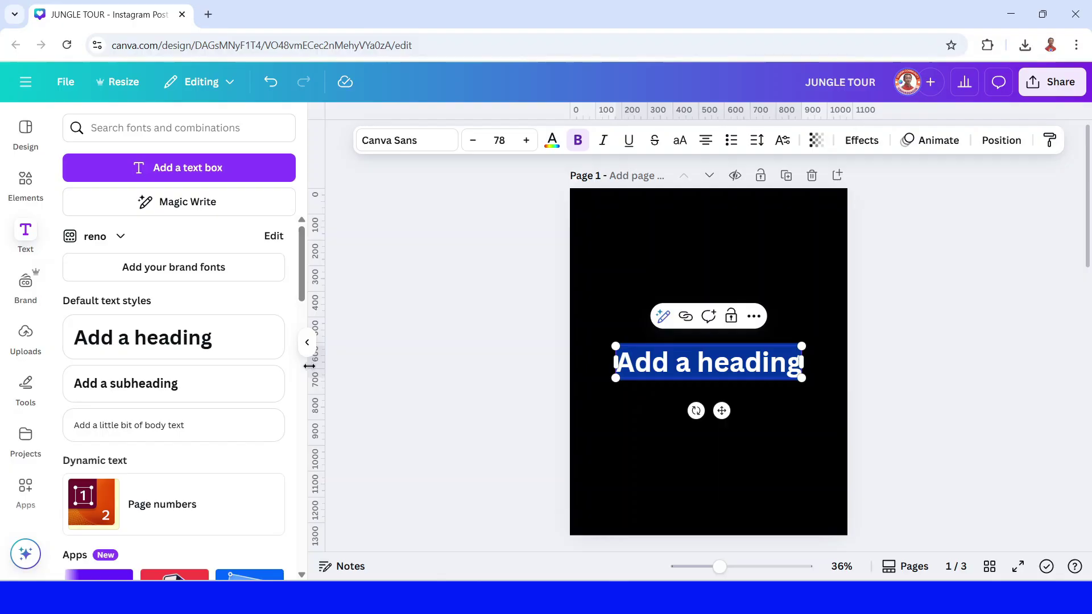
text(JUNGLETOUR)
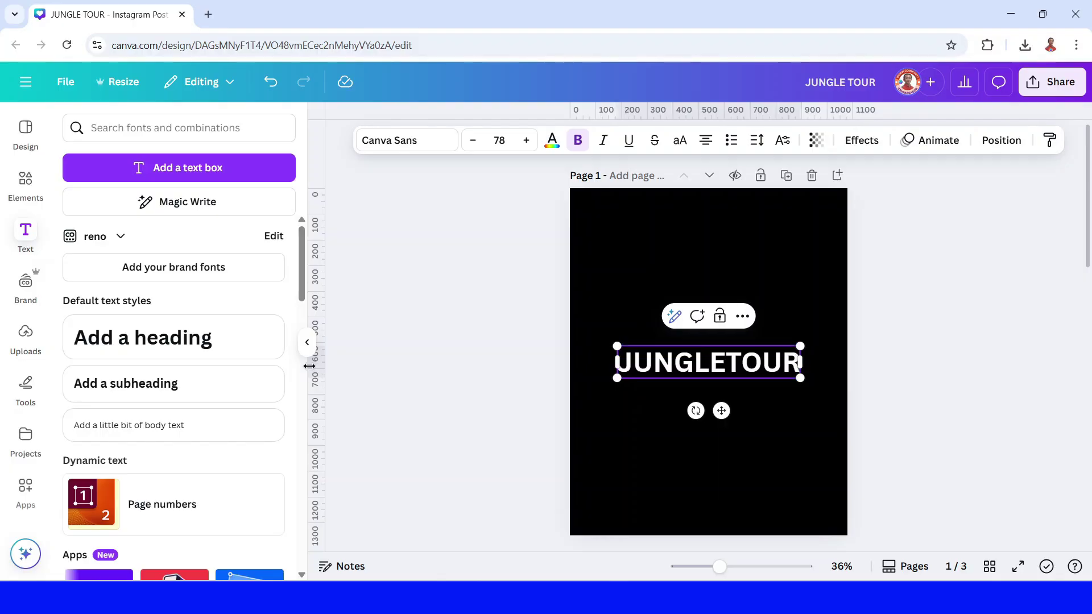
key(ctrl+a)
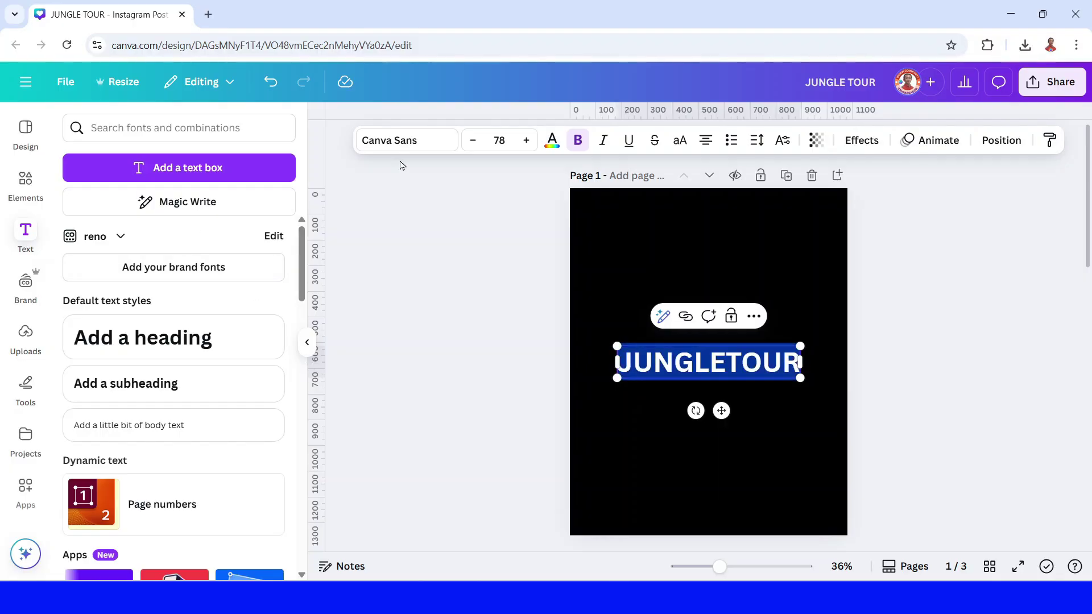
click(401, 142)
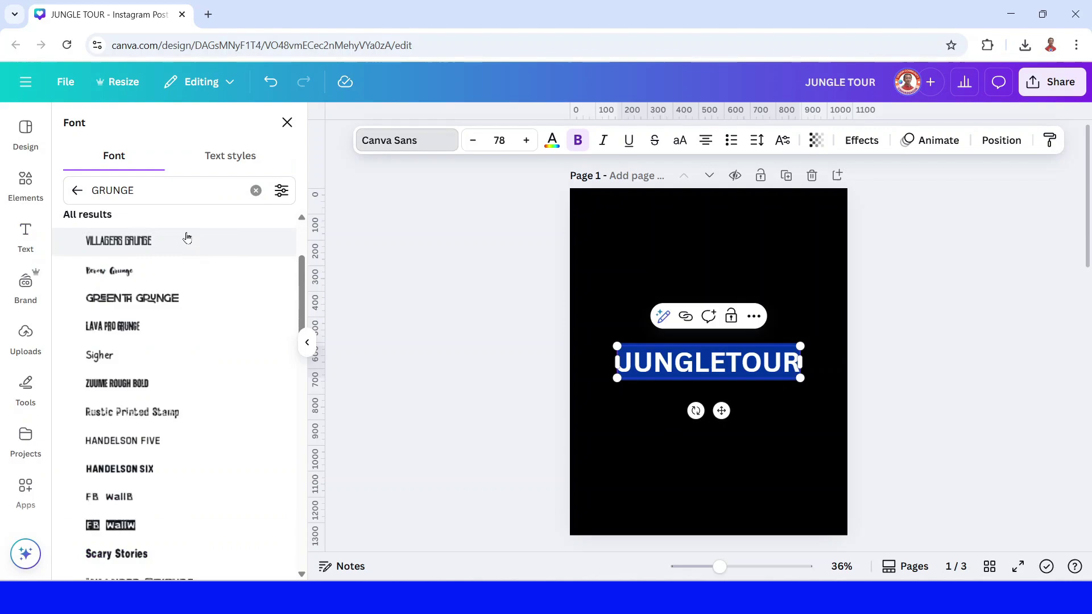
click(142, 384)
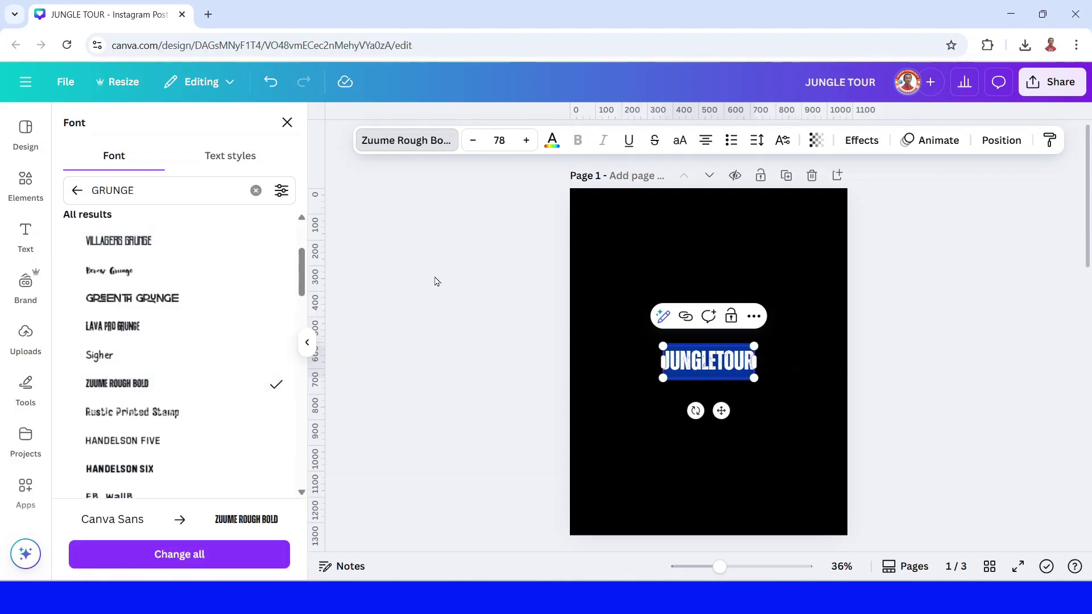
drag(754, 378, 819, 441)
drag(660, 341, 581, 288)
Colour the word TOUR in the JUNGLETOUR heading light green, leaving JUNGLE white
click(651, 256)
click(667, 345)
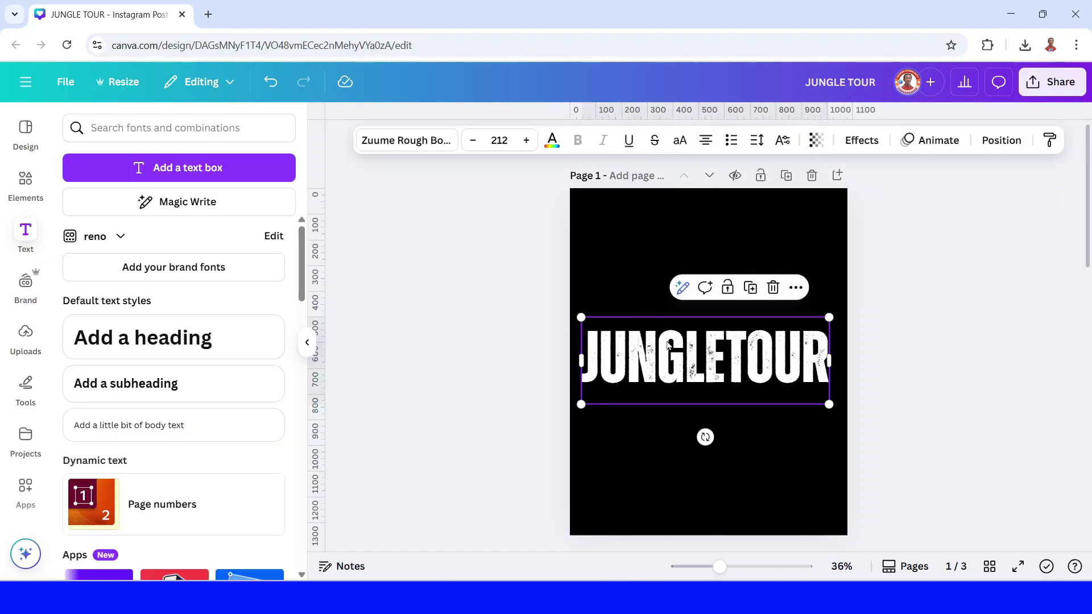
click(667, 345)
drag(728, 348, 831, 355)
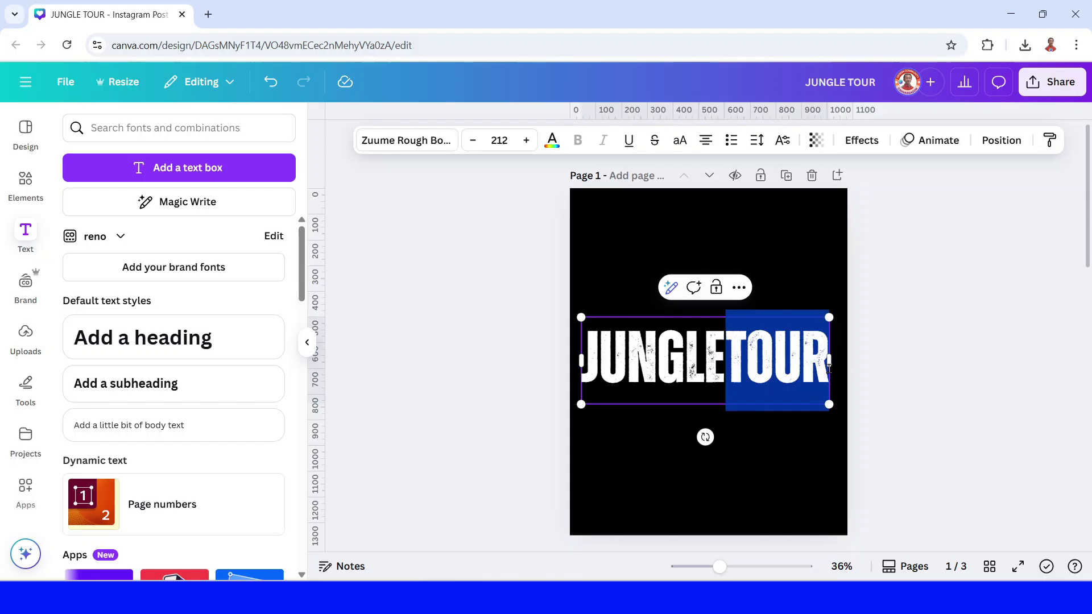
click(550, 140)
scroll(238, 370, down, 3)
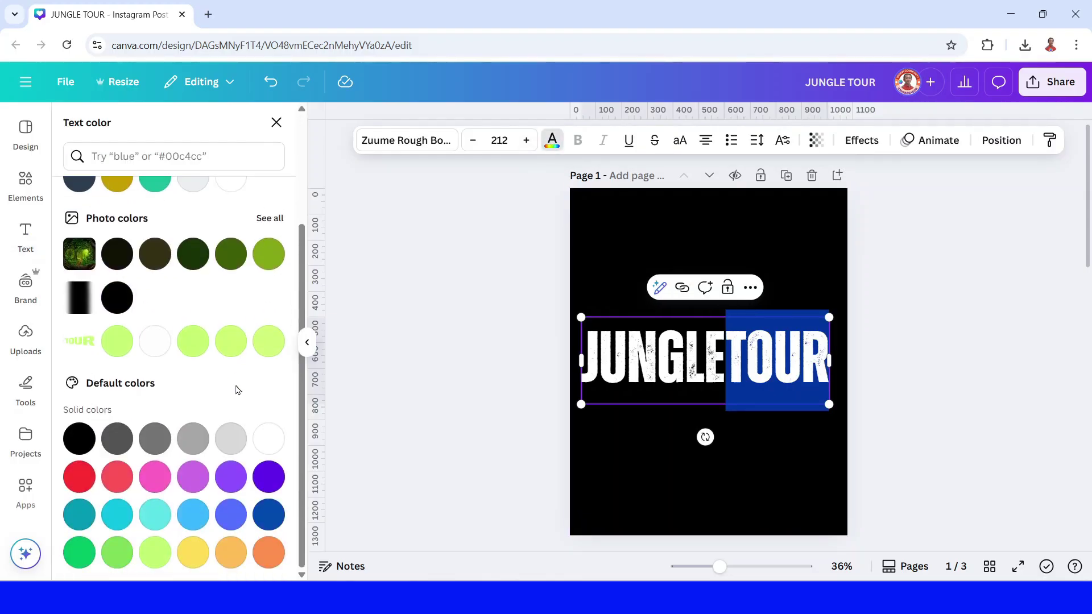
click(155, 551)
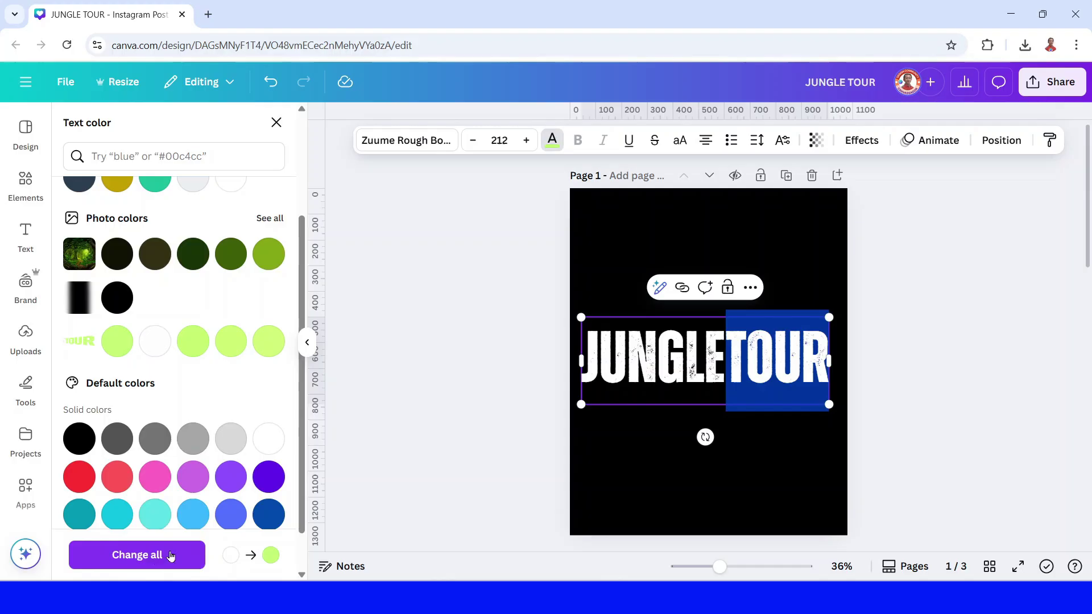
click(793, 246)
click(784, 362)
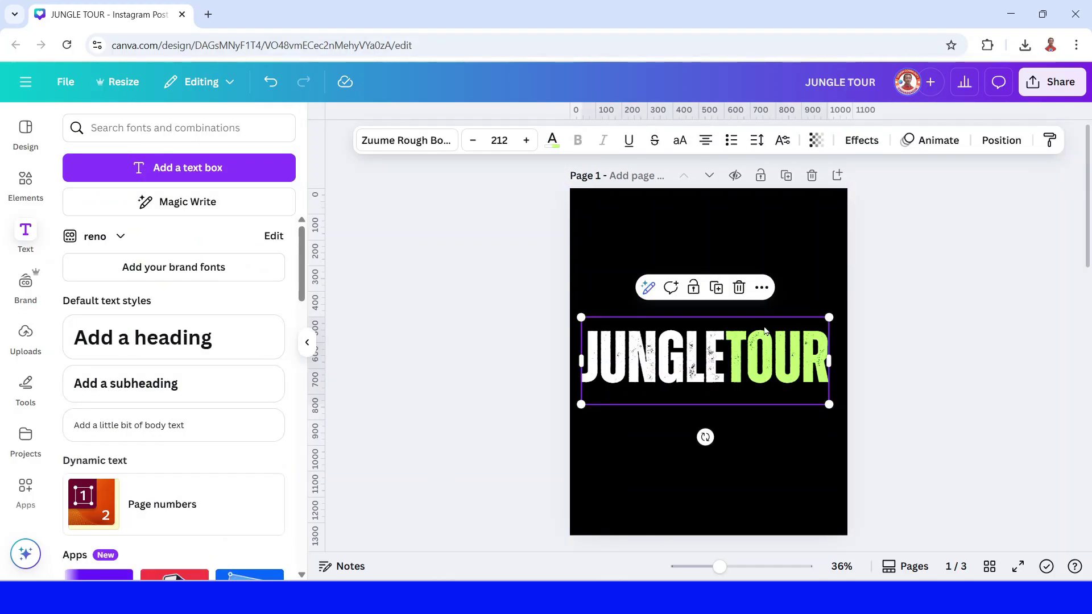
Thicken the heading by lining up a duplicate copy over the original
click(716, 287)
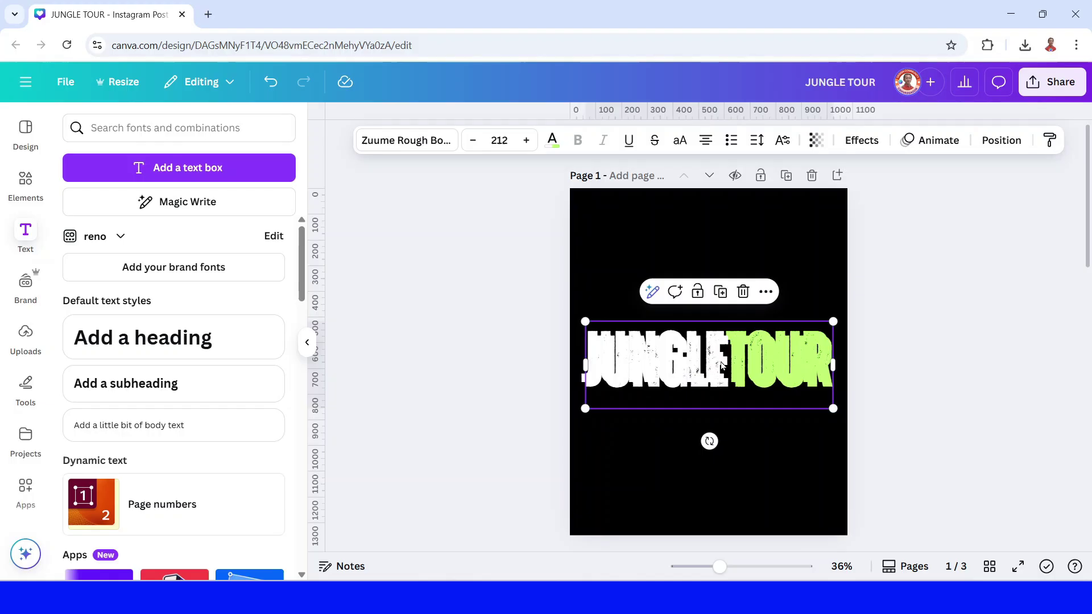
mouse_move(721, 366)
mouse_down()
mouse_move(716, 387)
mouse_move(723, 344)
mouse_move(722, 370)
mouse_up()
drag(914, 277, 595, 455)
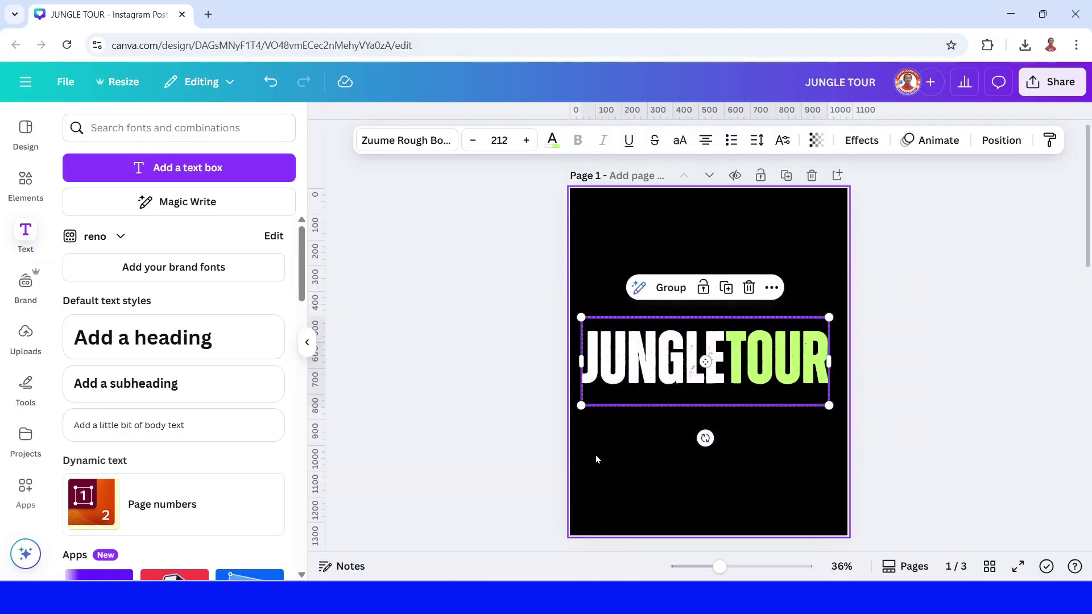
Download the two heading copies as a transparent PNG, then delete them from the page
right_click(799, 363)
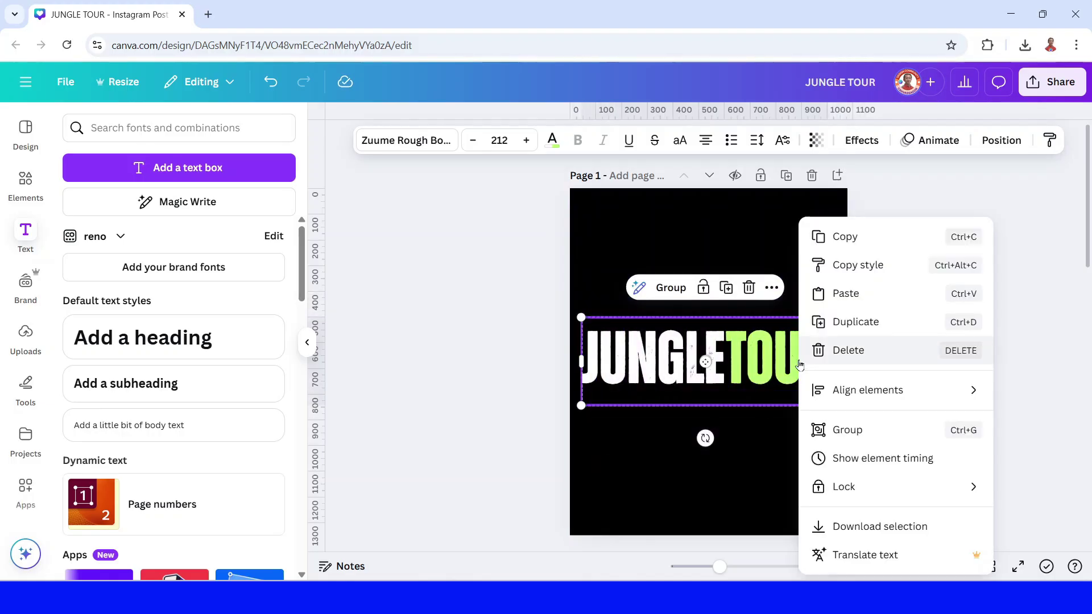
click(891, 528)
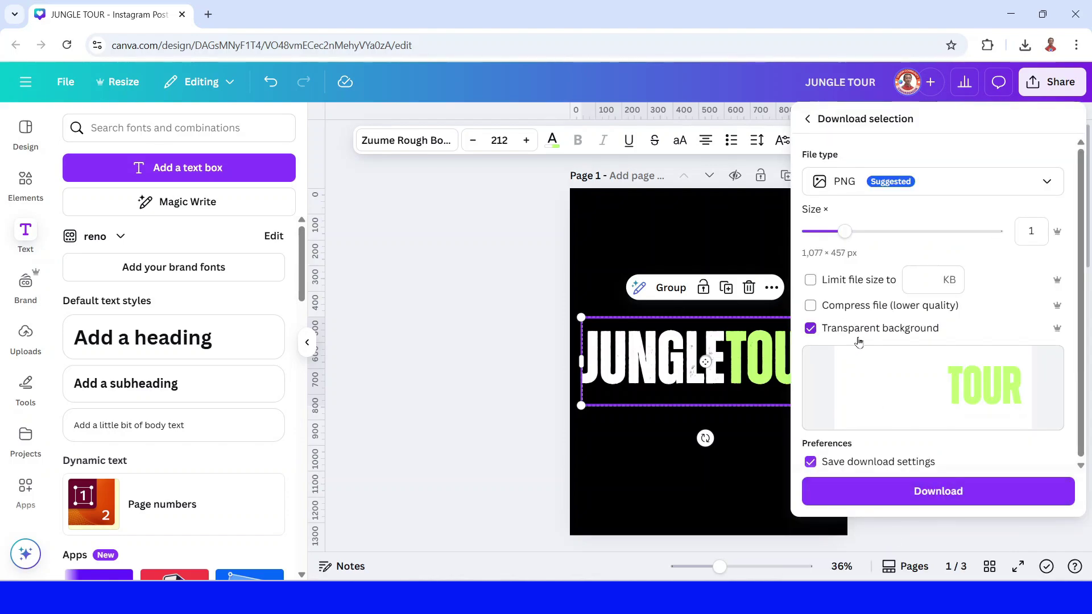
click(935, 502)
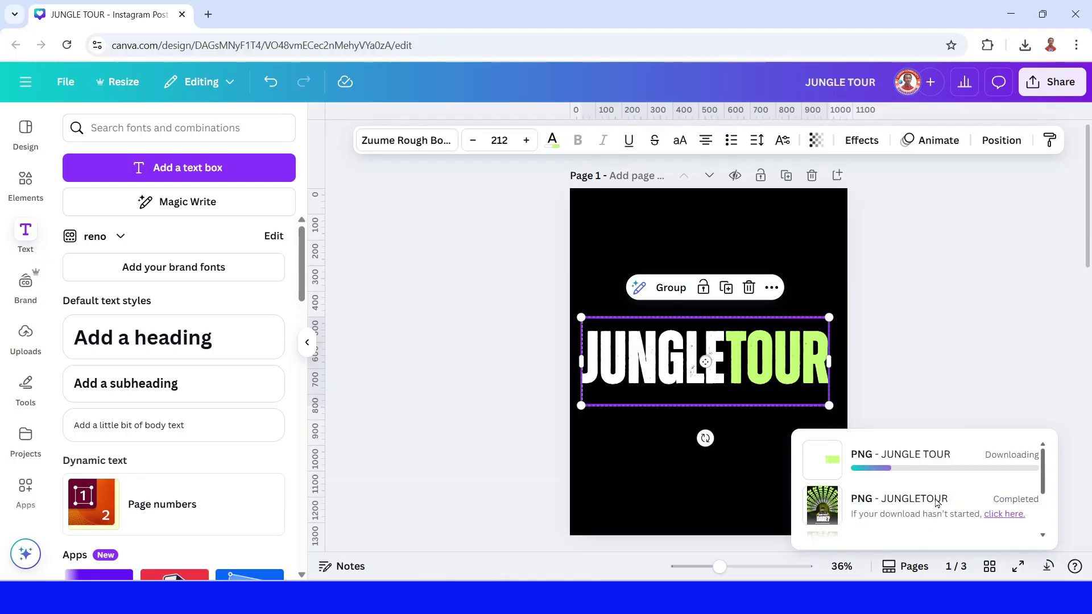
click(927, 299)
drag(921, 273, 522, 529)
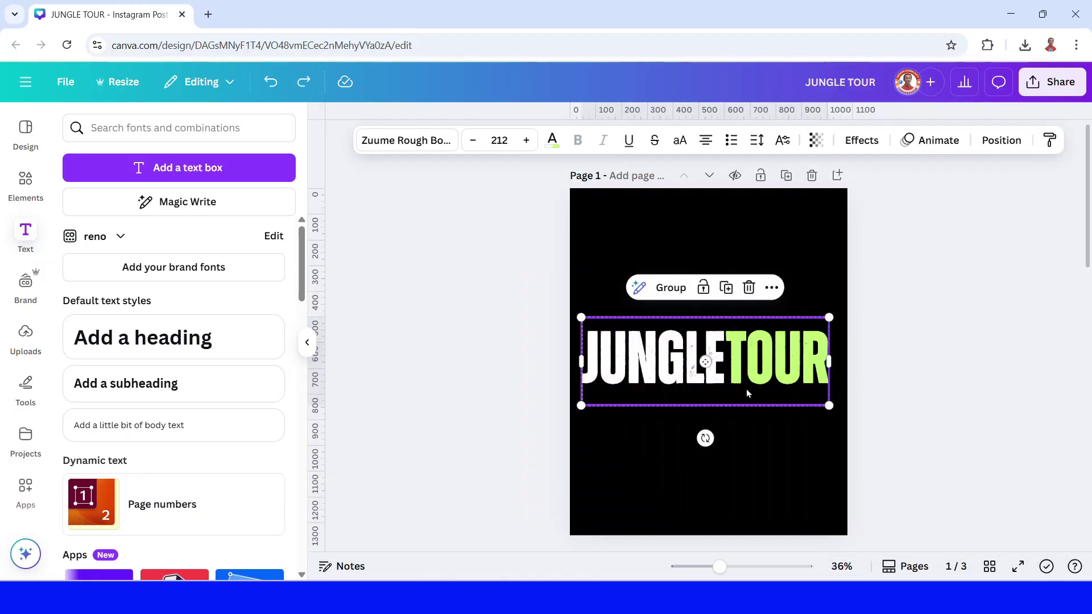
click(749, 288)
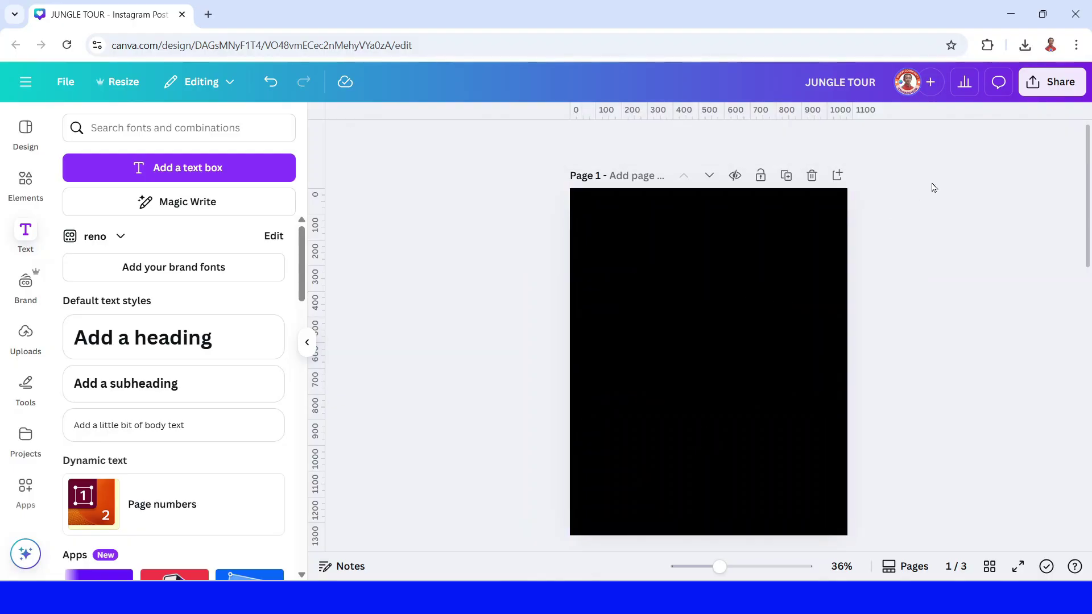
Place the downloaded JUNGLE TOUR.png on the black page and search Apps for RESHAPE
click(1024, 46)
drag(887, 109, 679, 344)
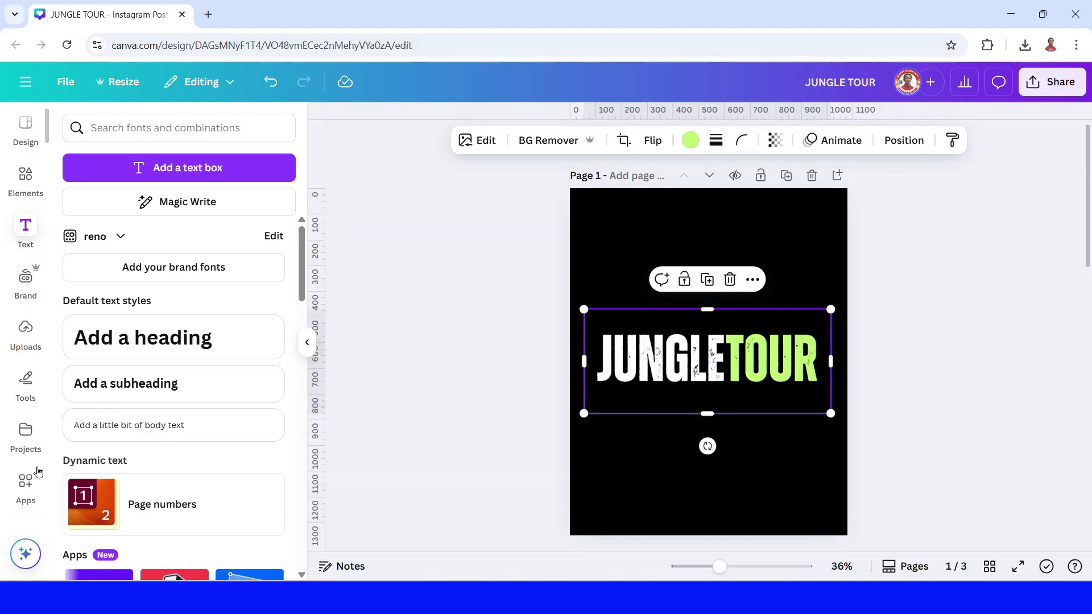
click(25, 482)
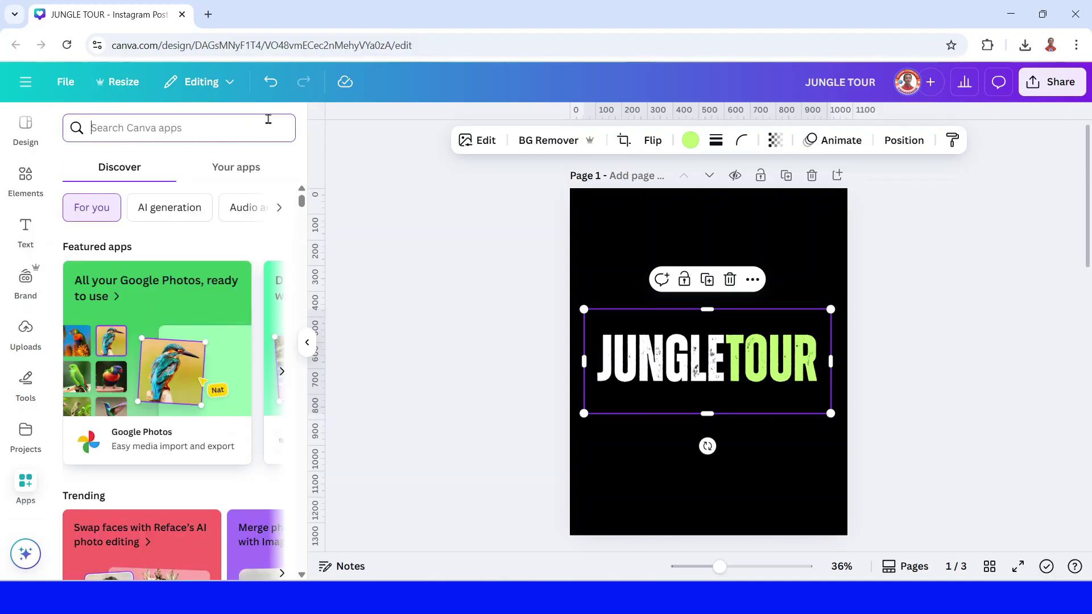
text(RESHAPE)
key(Return)
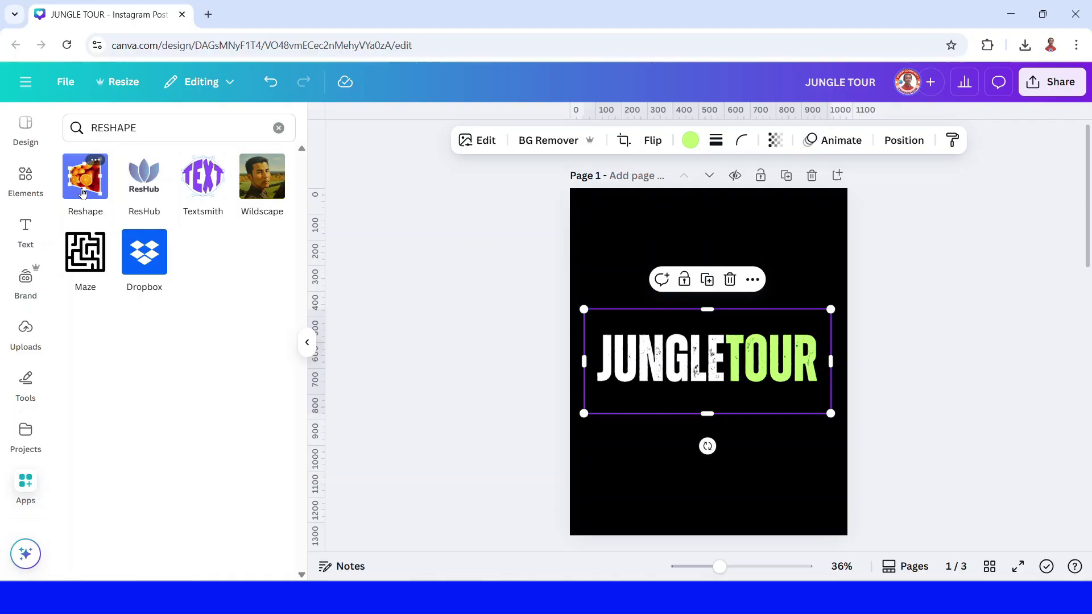
Apply a Reshape Perspective taper that narrows the JUNGLE end of the image, then save it
click(85, 186)
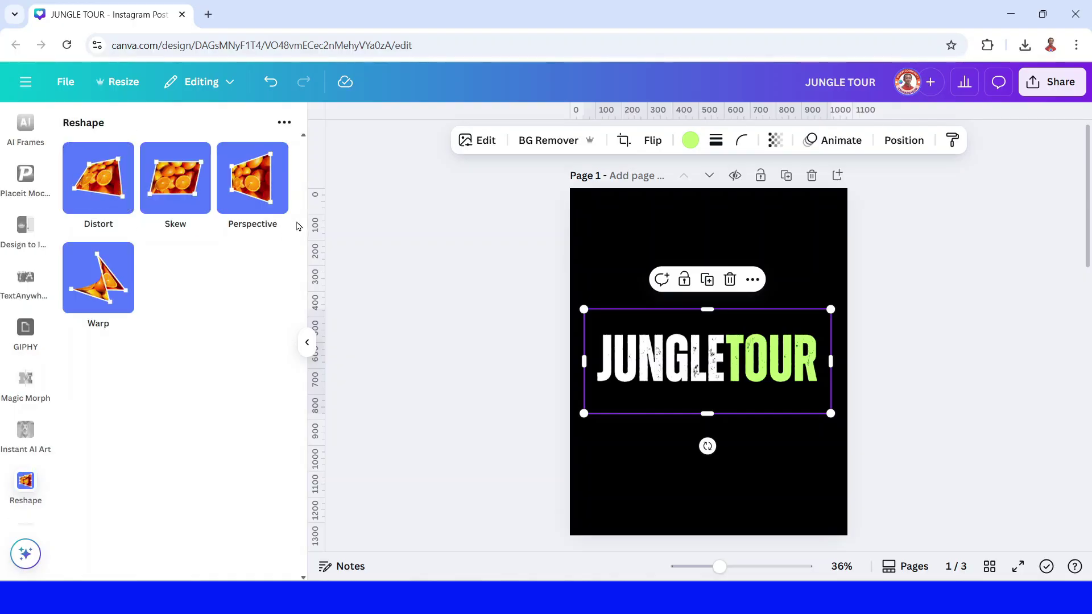
click(255, 188)
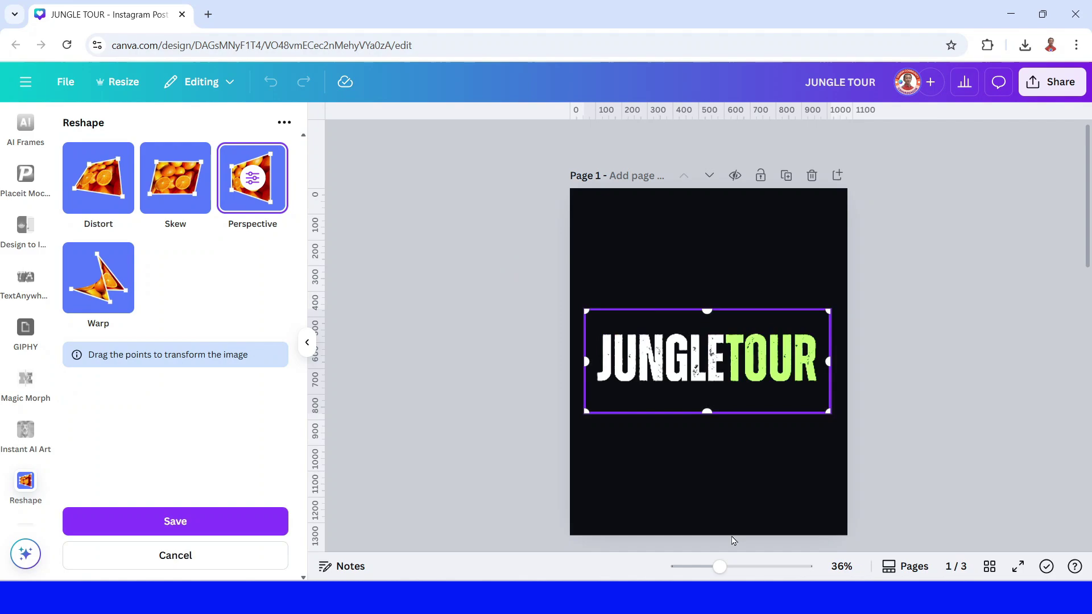
click(747, 570)
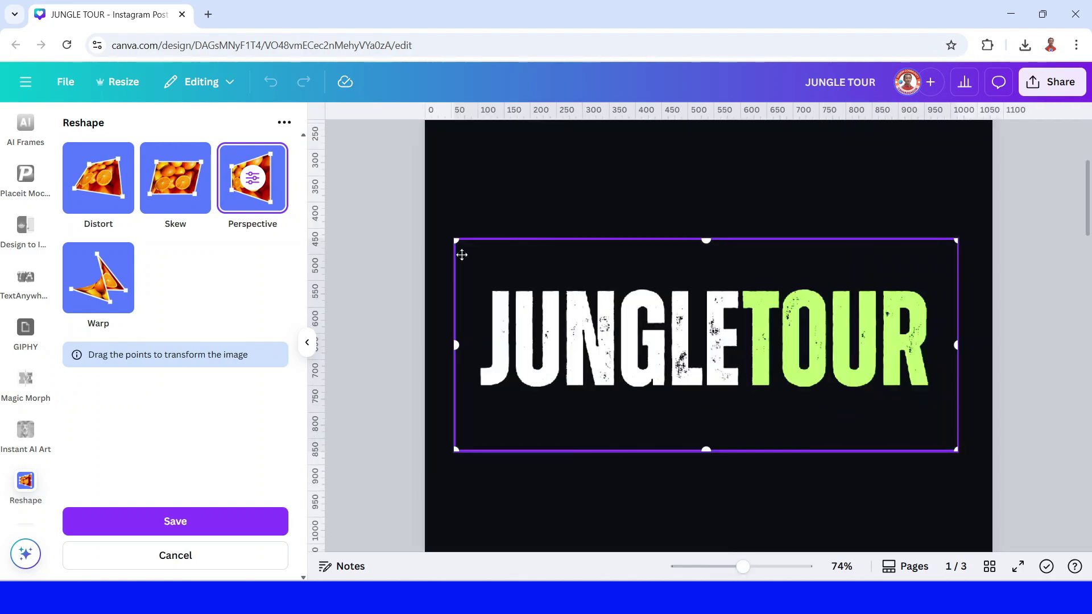
drag(457, 242, 456, 310)
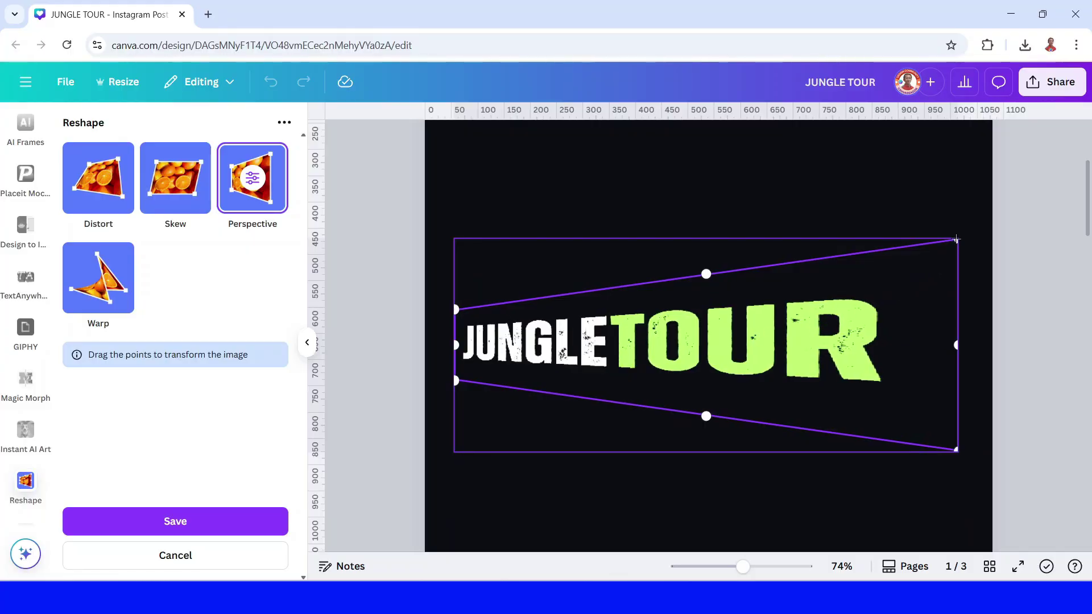
drag(956, 239, 909, 245)
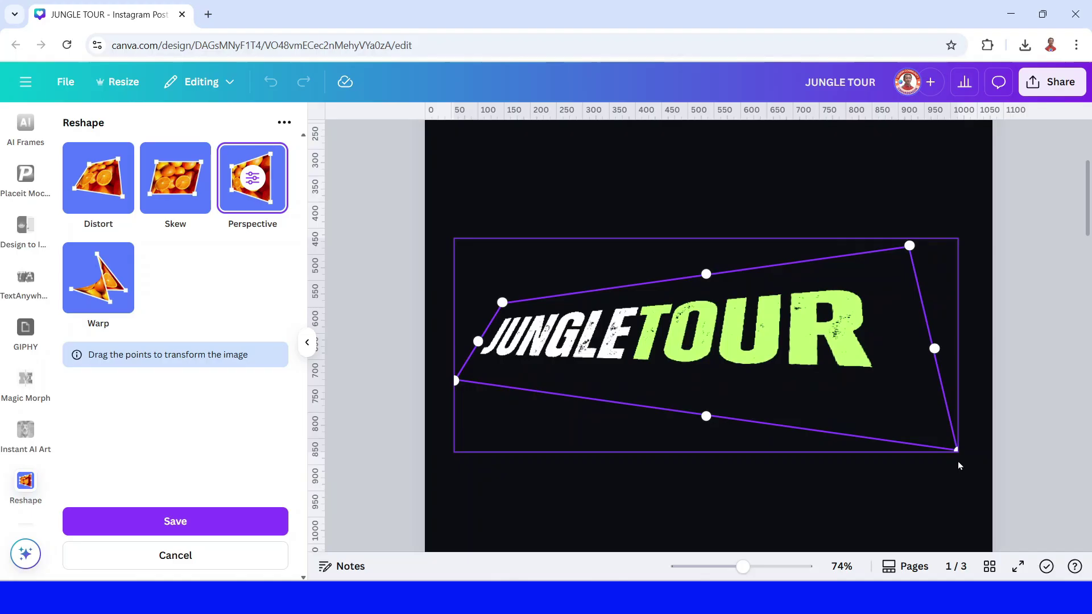
drag(956, 450, 910, 445)
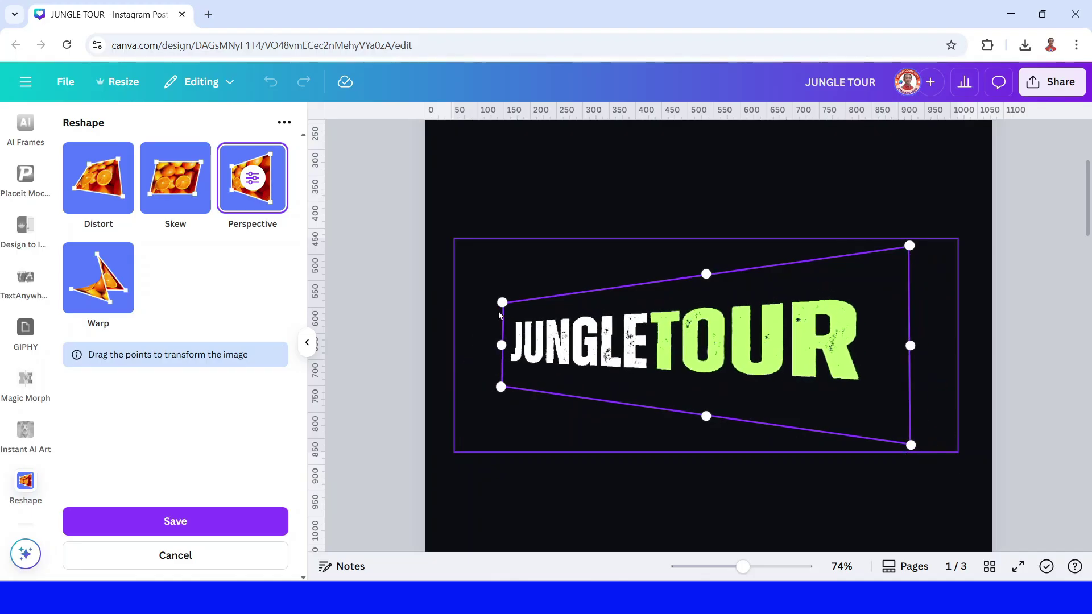
drag(502, 302, 503, 321)
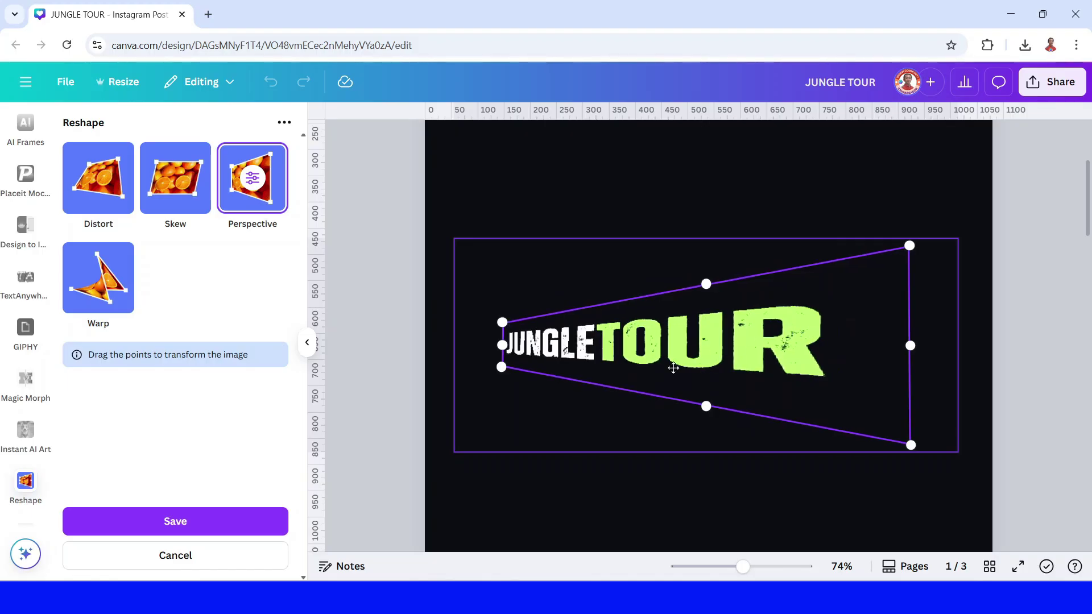
click(246, 525)
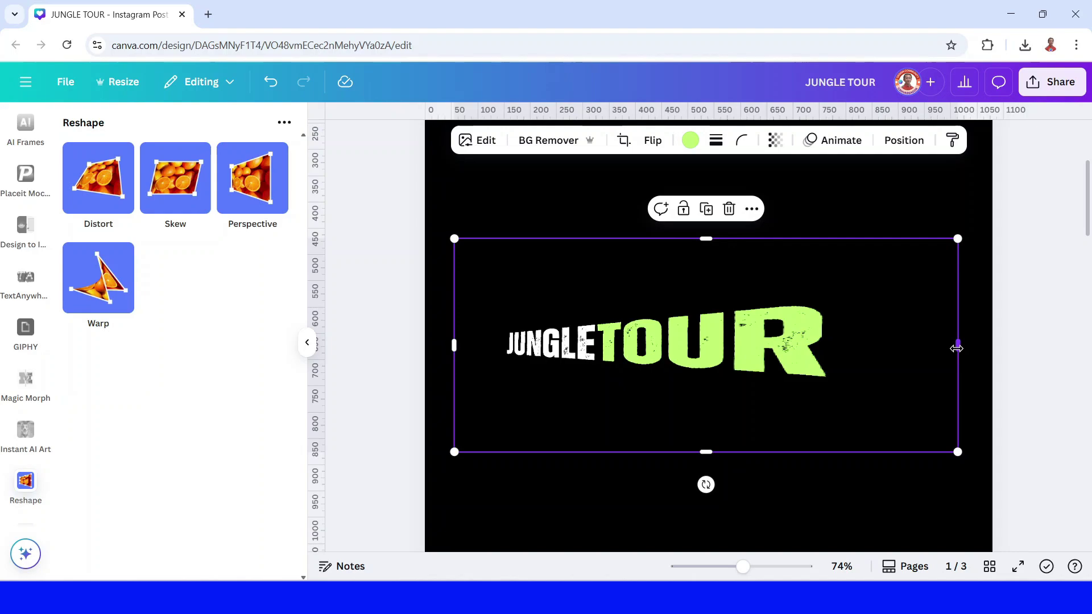
Crop the JUNGLE TOUR image tight around its text on all four sides
drag(958, 346, 834, 342)
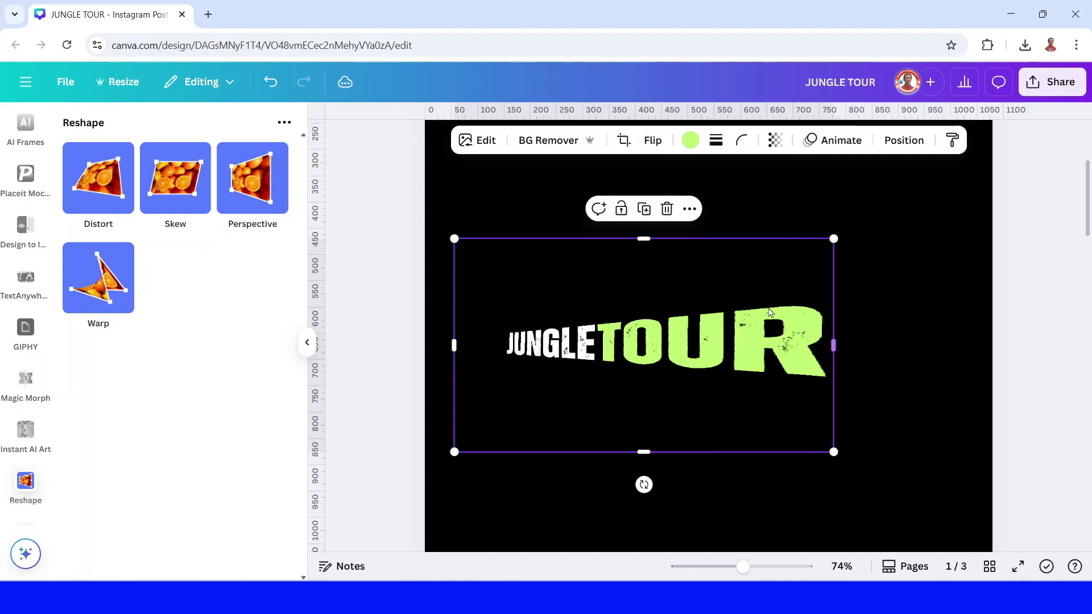
drag(659, 237, 662, 301)
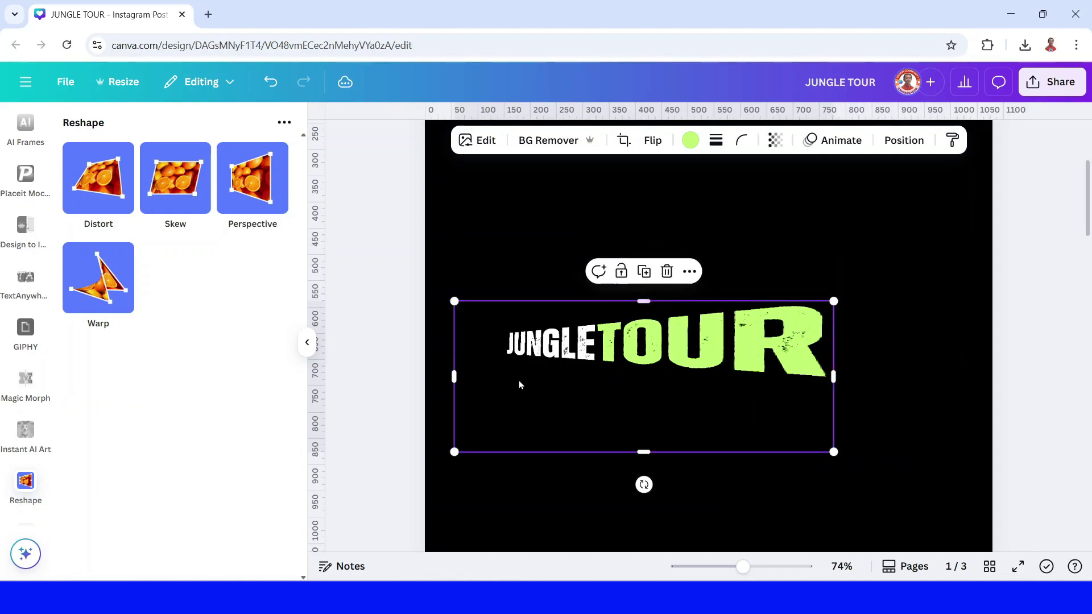
drag(453, 378, 502, 377)
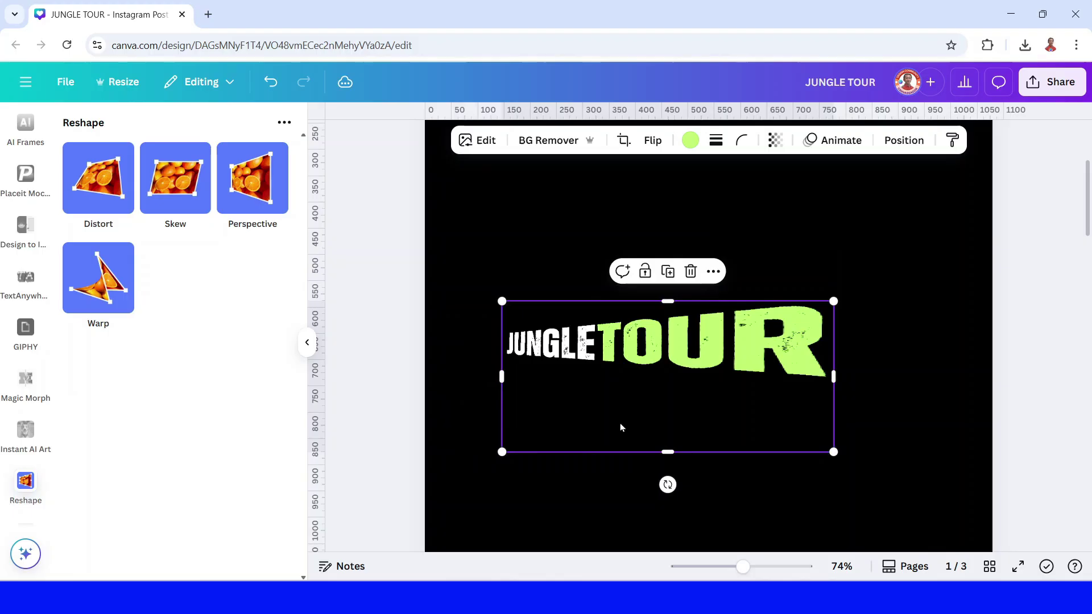
drag(665, 451, 669, 382)
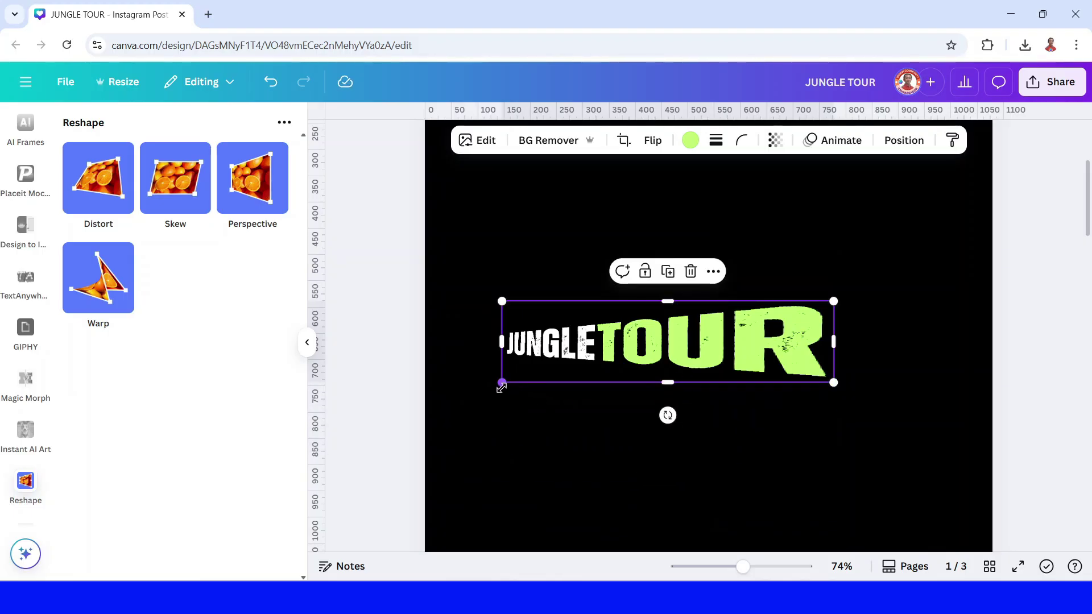
Shrink the image, move it to the page's right side, and duplicate it
drag(520, 387, 579, 379)
drag(674, 345, 823, 333)
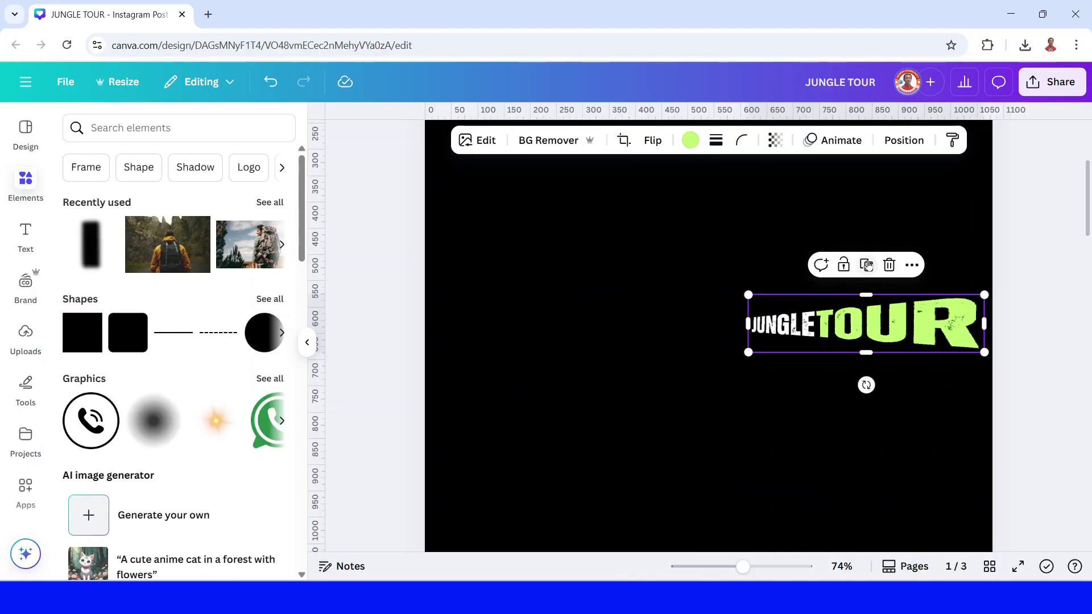
click(866, 265)
Rotate the JUNGLE TOUR copy to -15° and place it just above the original
mouse_move(878, 318)
mouse_down()
mouse_move(889, 283)
mouse_move(891, 301)
mouse_up()
click(904, 140)
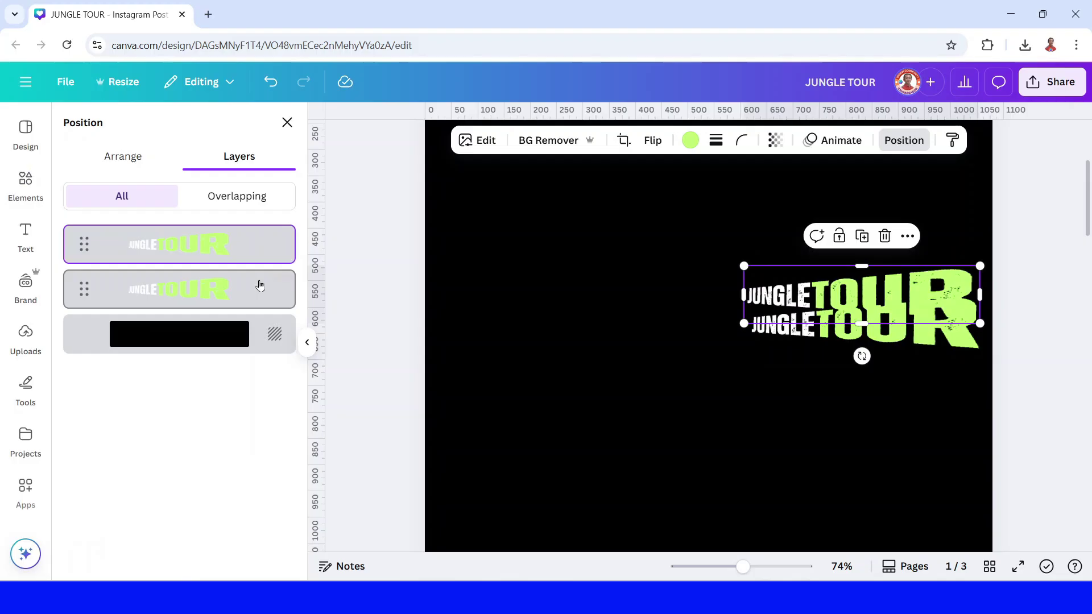
click(122, 157)
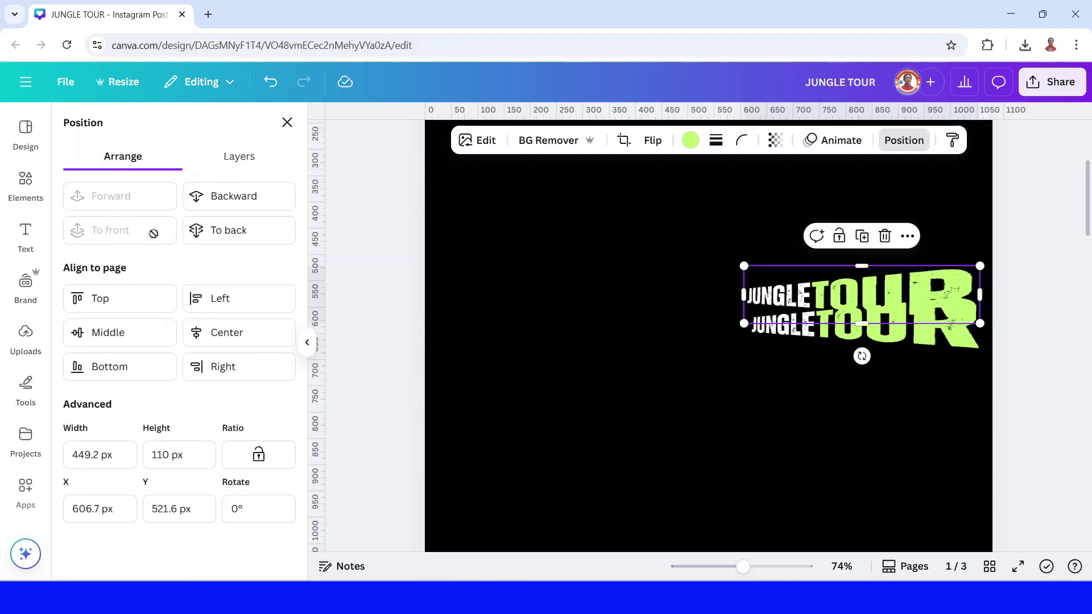
click(239, 511)
key(Return)
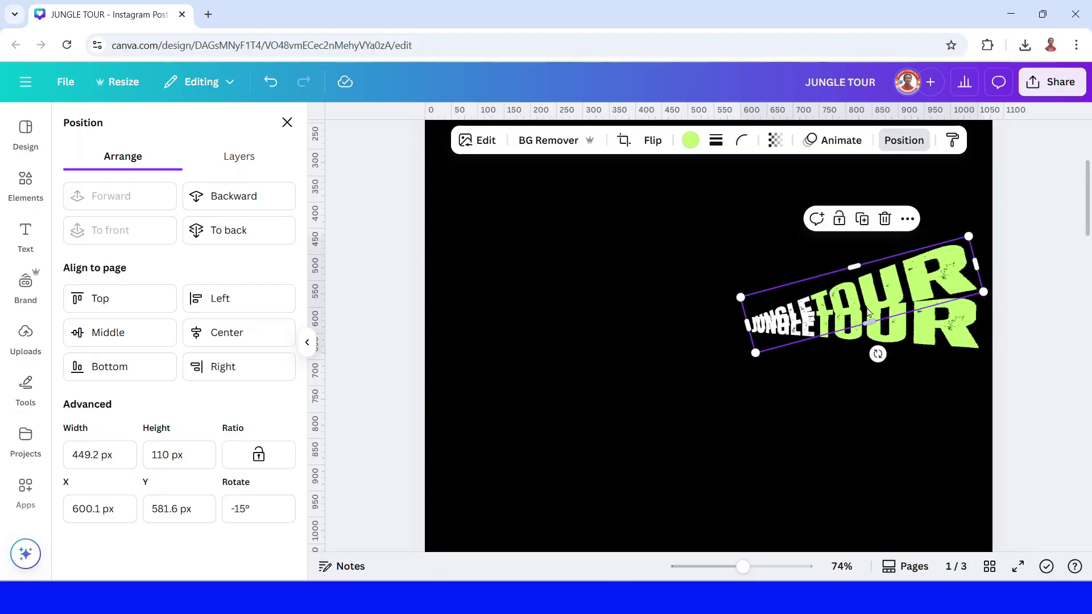
drag(866, 267, 868, 281)
Add a small circle shape just left of the JUNGLE TOUR images
click(26, 185)
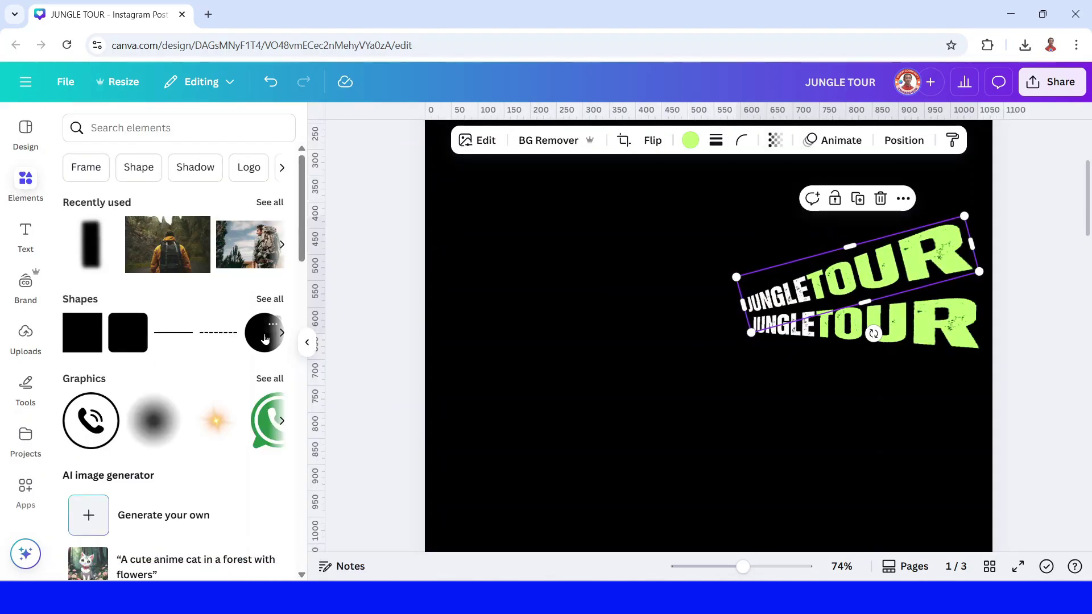
click(265, 339)
drag(757, 335, 727, 331)
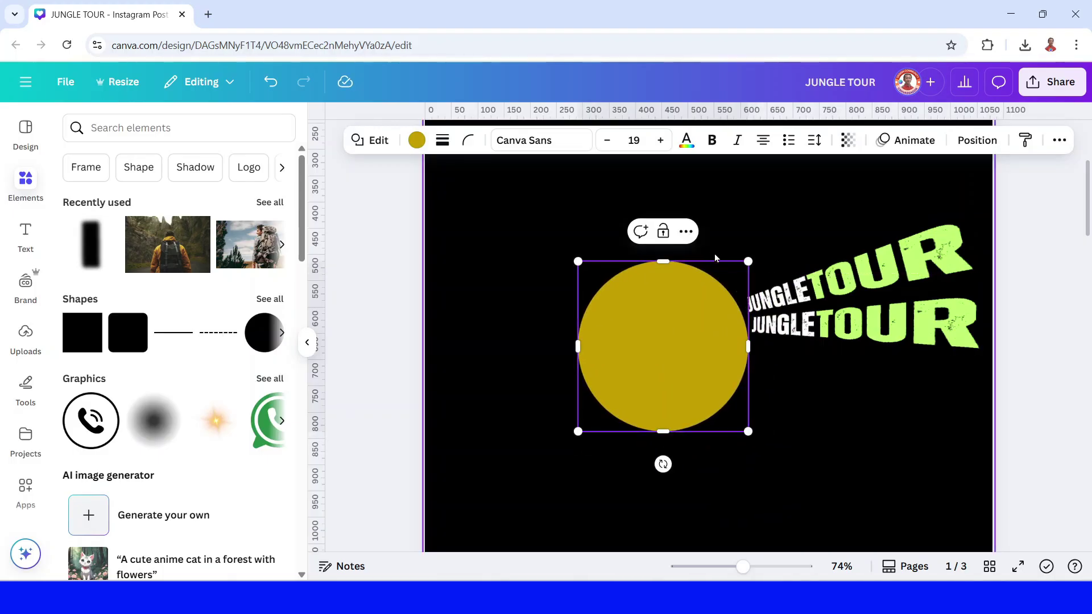
drag(593, 422, 656, 360)
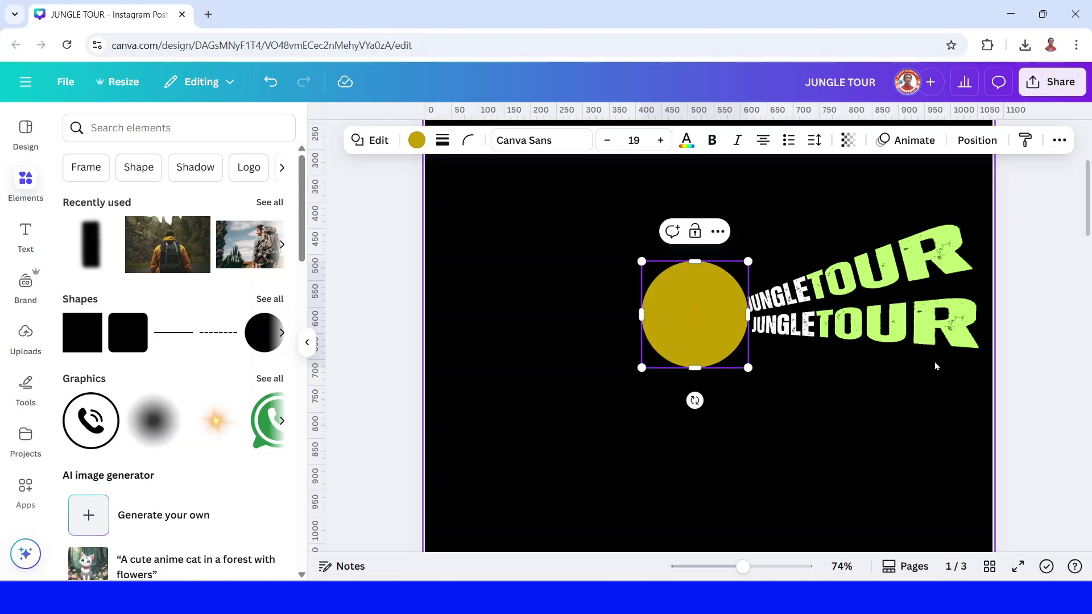
click(873, 277)
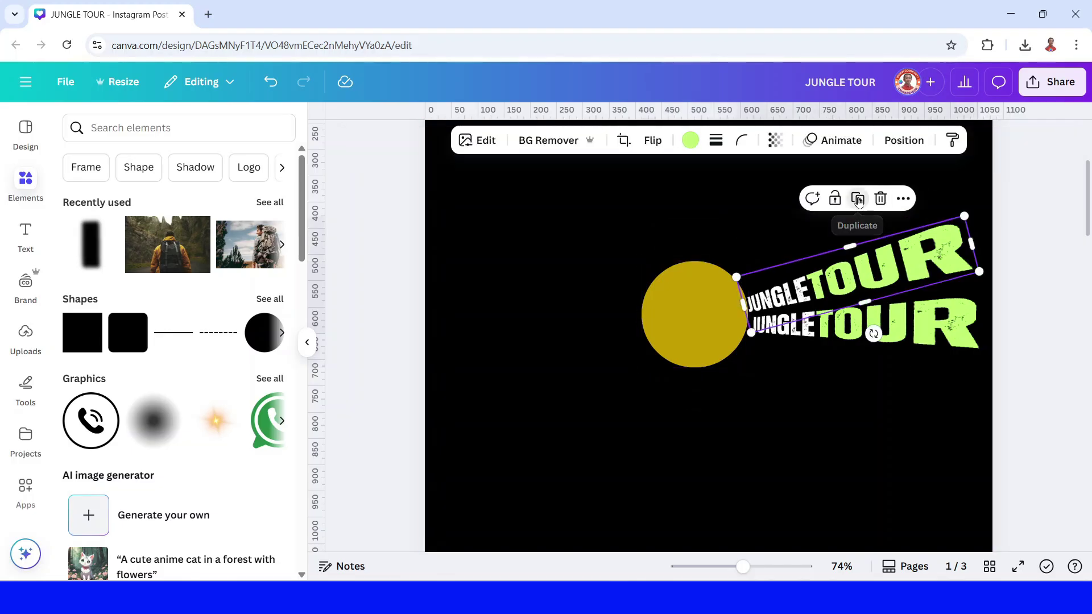
Add JUNGLE TOUR copies rotated to -30° and -45°, each stacked above the previous one
click(880, 204)
click(904, 140)
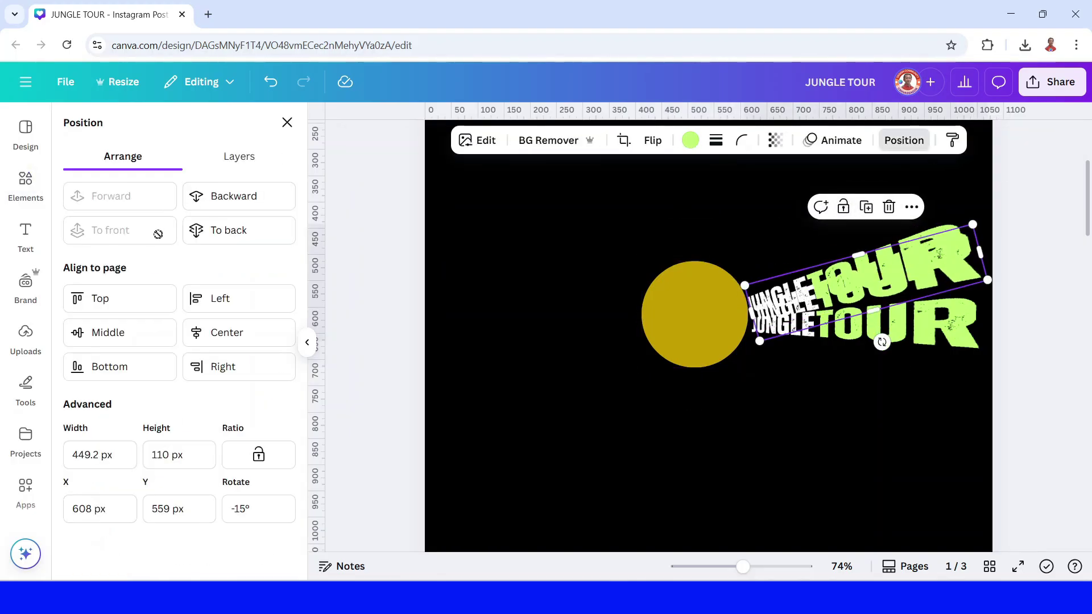
click(253, 512)
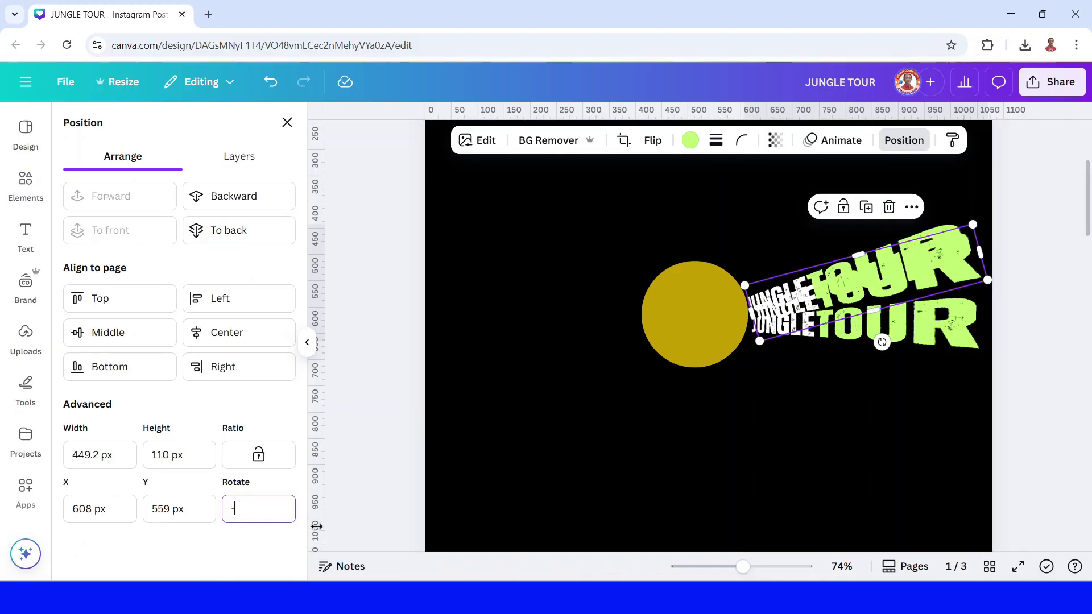
key(Return)
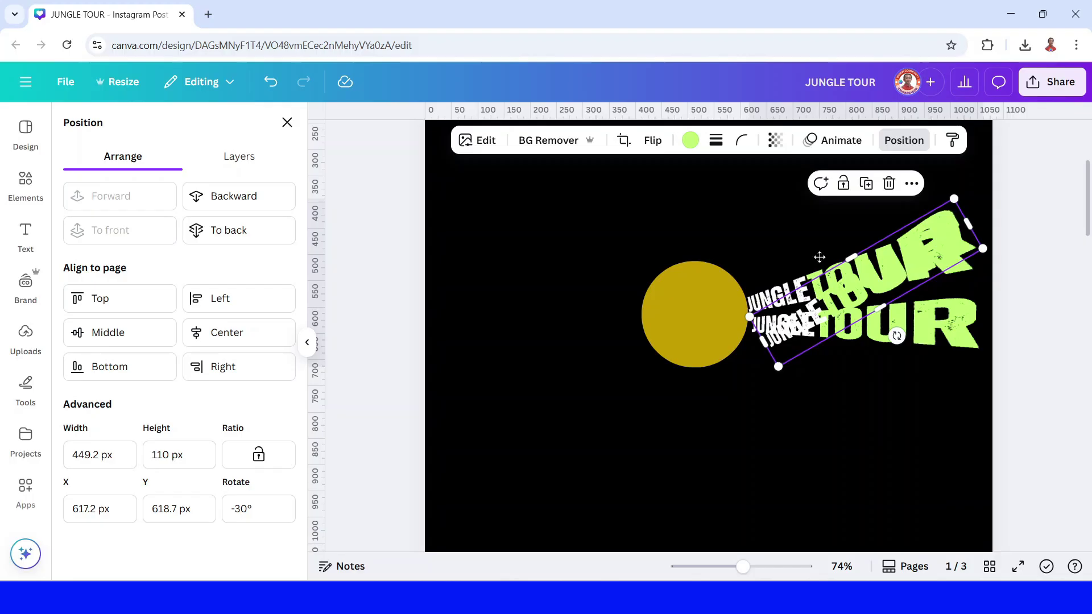
drag(820, 258, 778, 186)
click(250, 515)
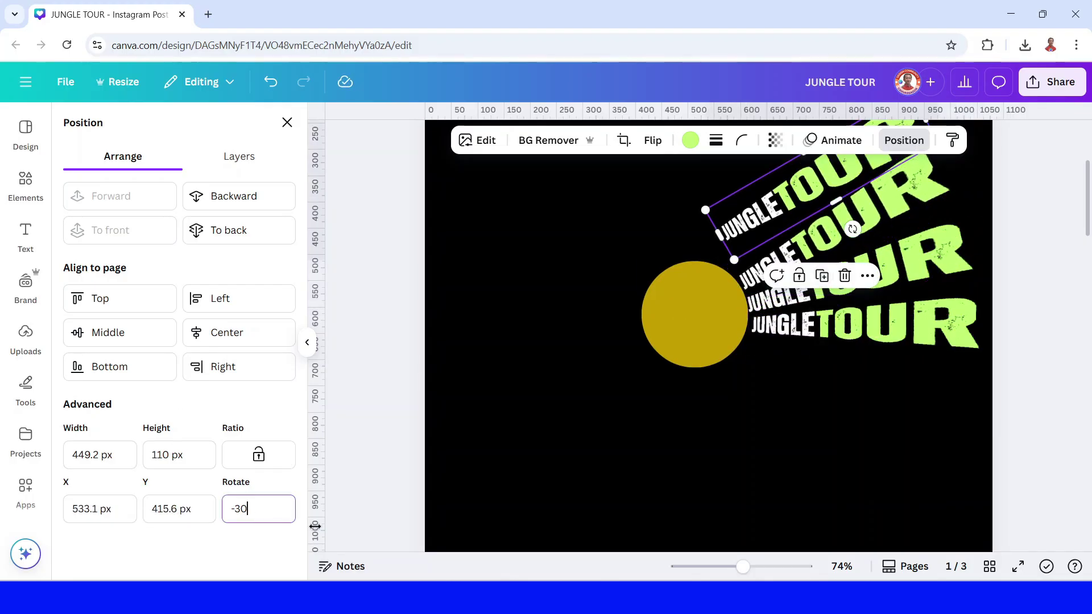
text(45)
key(Return)
Duplicate further copies rotated to -60°, -75° and -90° to complete the fan
key(ctrl+d)
text(-60)
key(Return)
key(ctrl+d)
text(-)
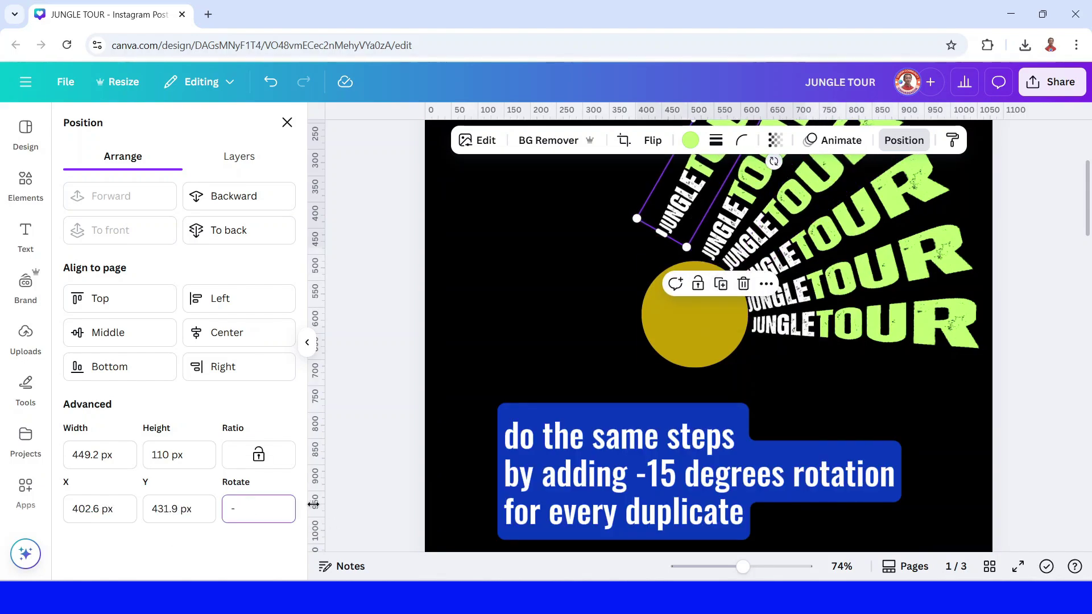
text(75)
key(Return)
key(ctrl+d)
text(-90)
key(Return)
Delete the gold circle, align a stray copy, and select all seven JUNGLE TOUR copies
scroll(831, 515, up, 3)
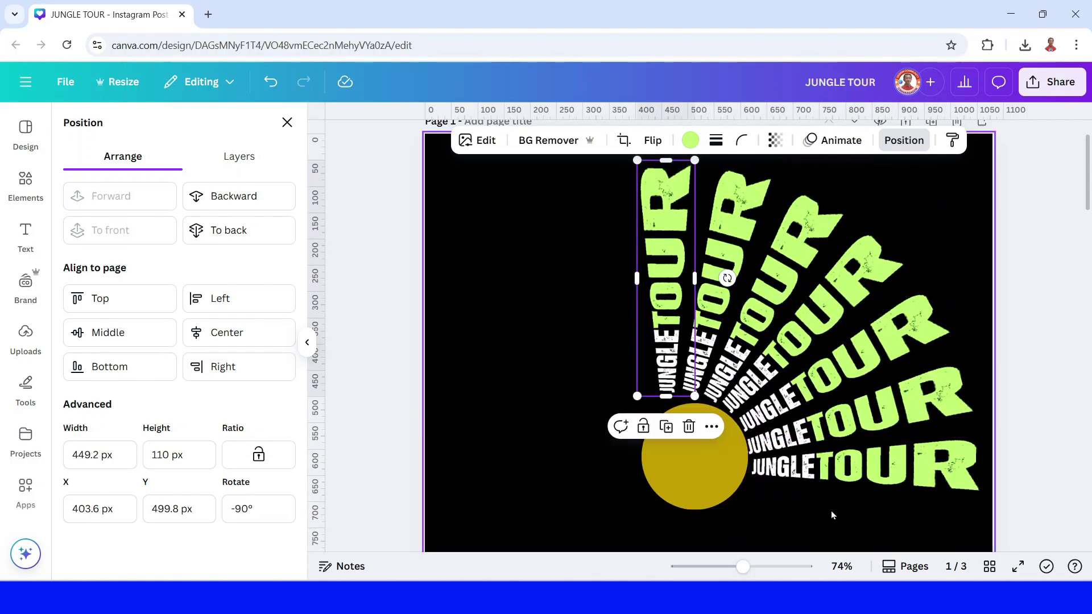
click(687, 501)
key(Delete)
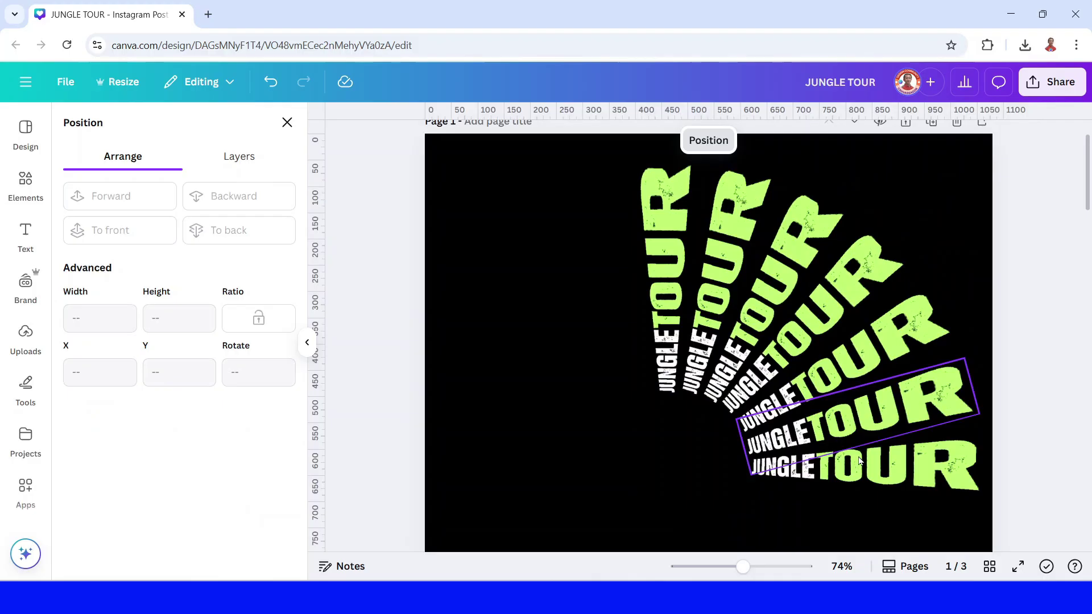
scroll(851, 313, up, 5)
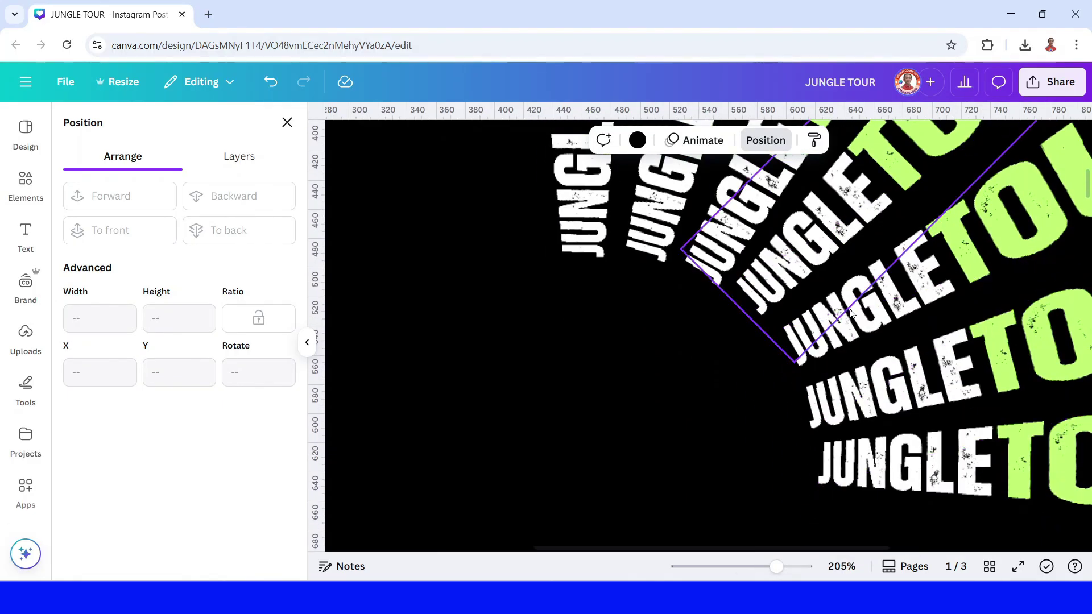
drag(851, 312, 878, 311)
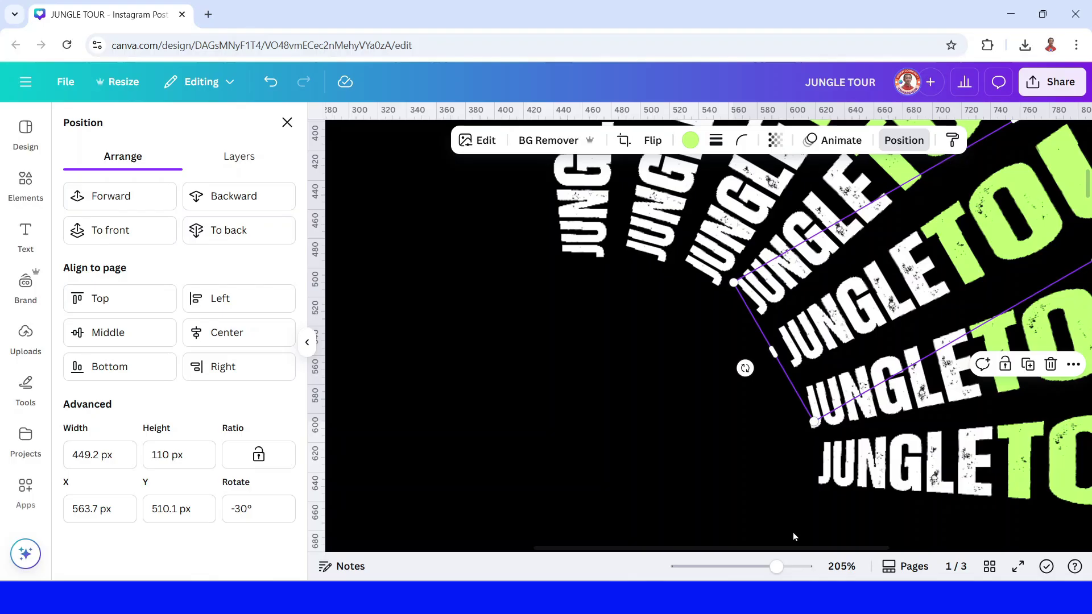
click(739, 567)
drag(1002, 478, 560, 156)
Group the seven copies into one fan and duplicate the group
click(748, 462)
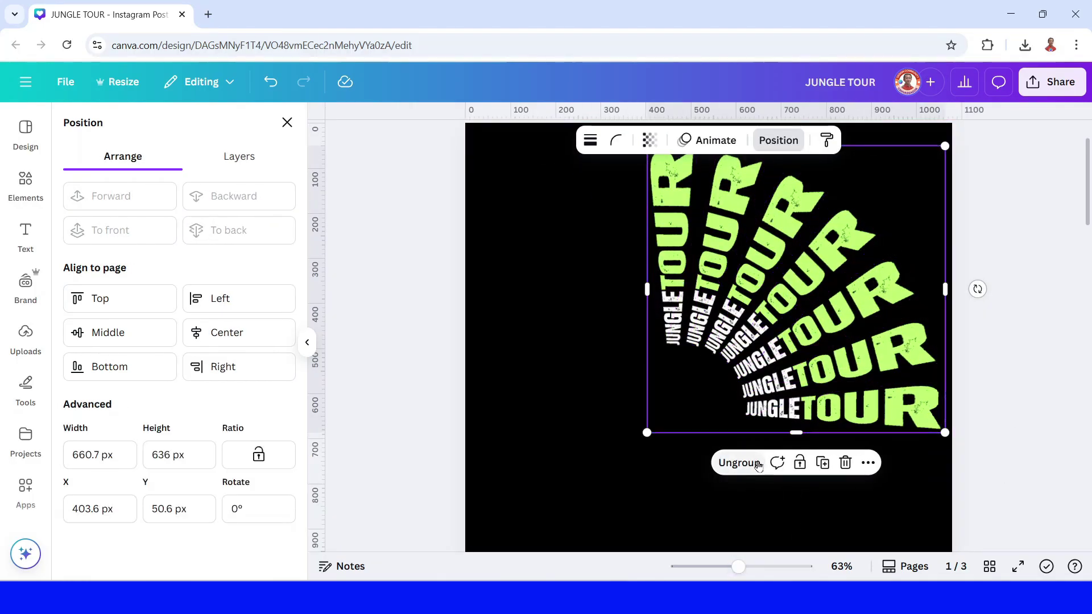
click(823, 462)
drag(819, 415, 804, 404)
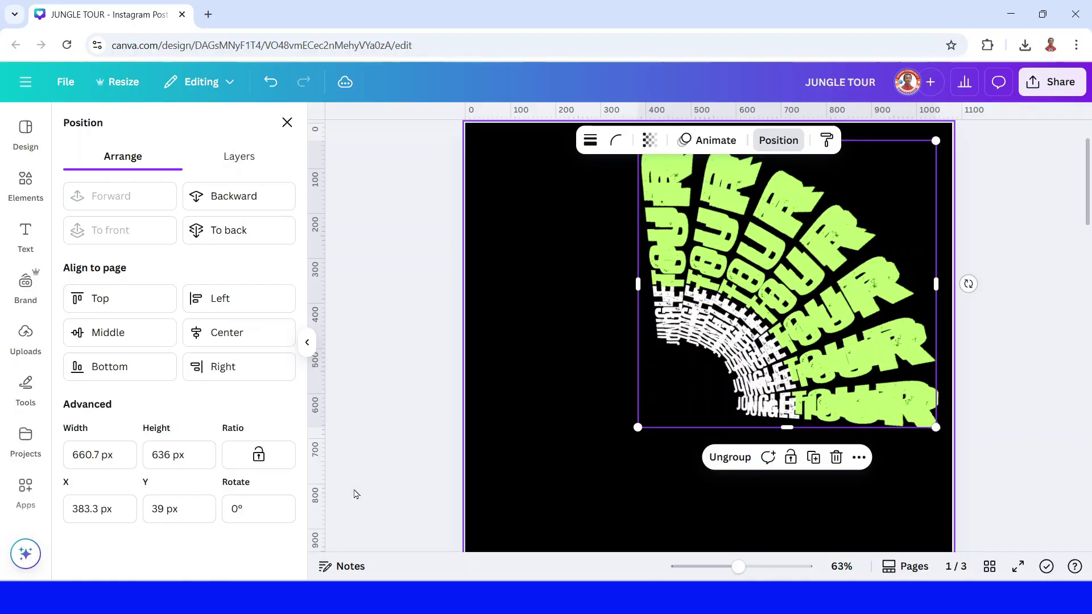
Rotate the duplicate fan to -105°, move it to the left side, and select both fans
click(233, 510)
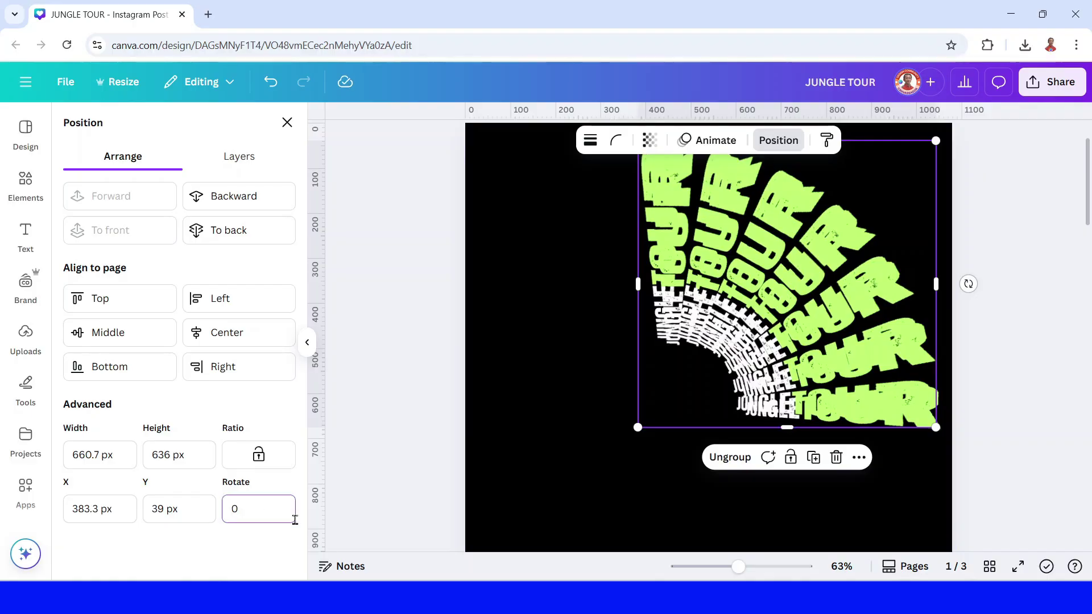
text(-)
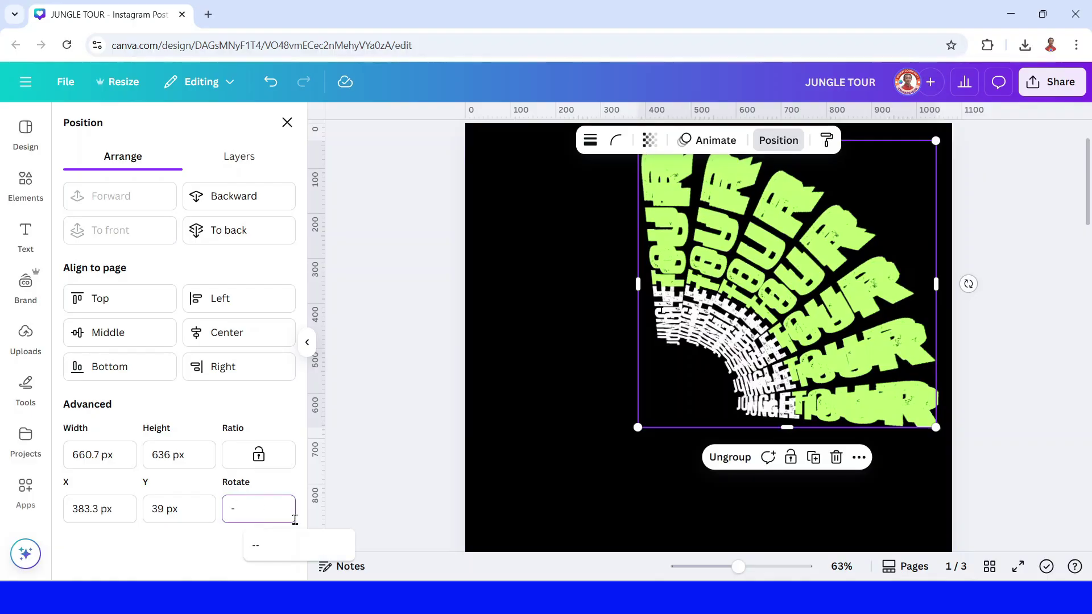
text(105)
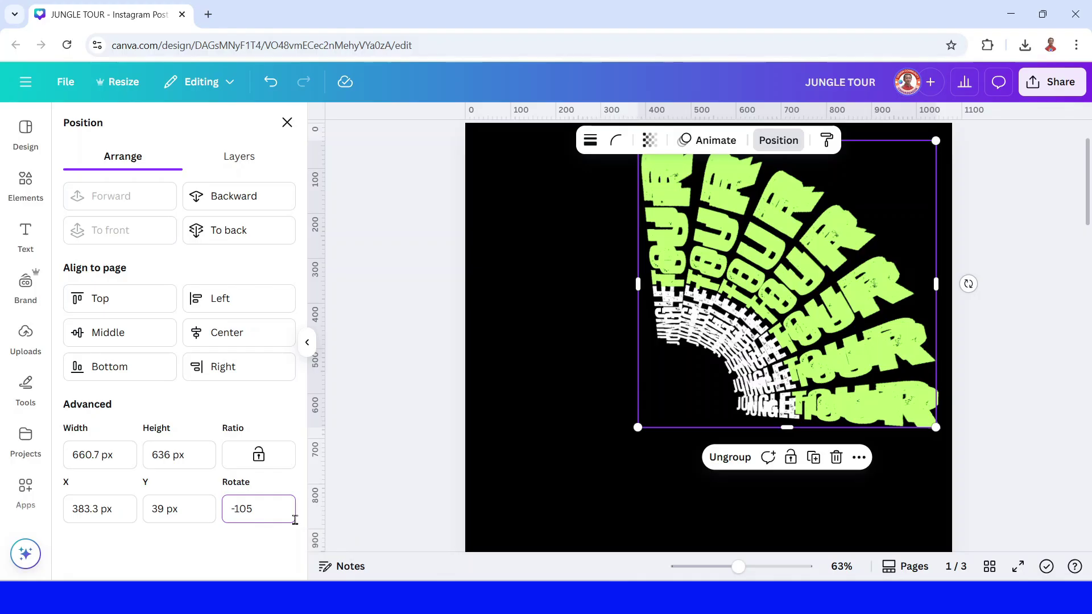
key(Return)
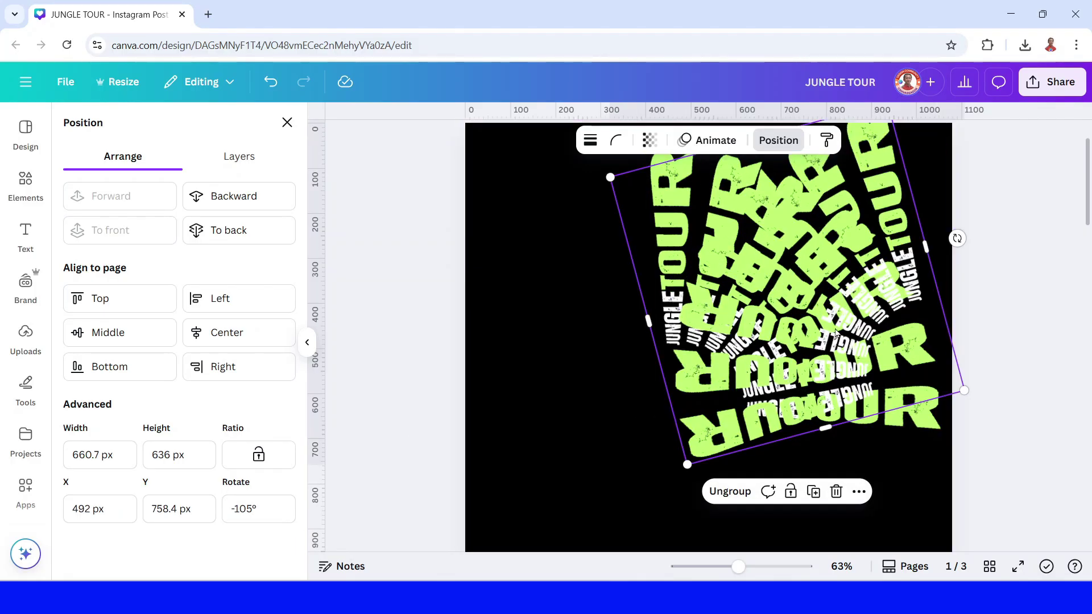
drag(837, 323, 572, 366)
shift+click(690, 203)
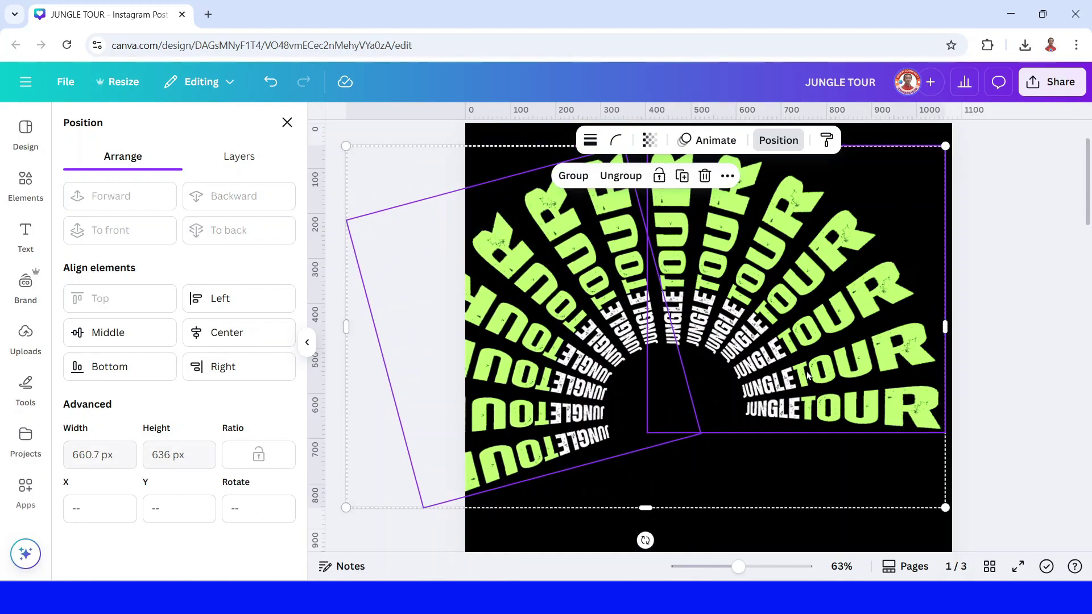
Group both JUNGLETOUR fans, tilt the group about 7.6°, and add a horizontal guide near 746 px
click(574, 175)
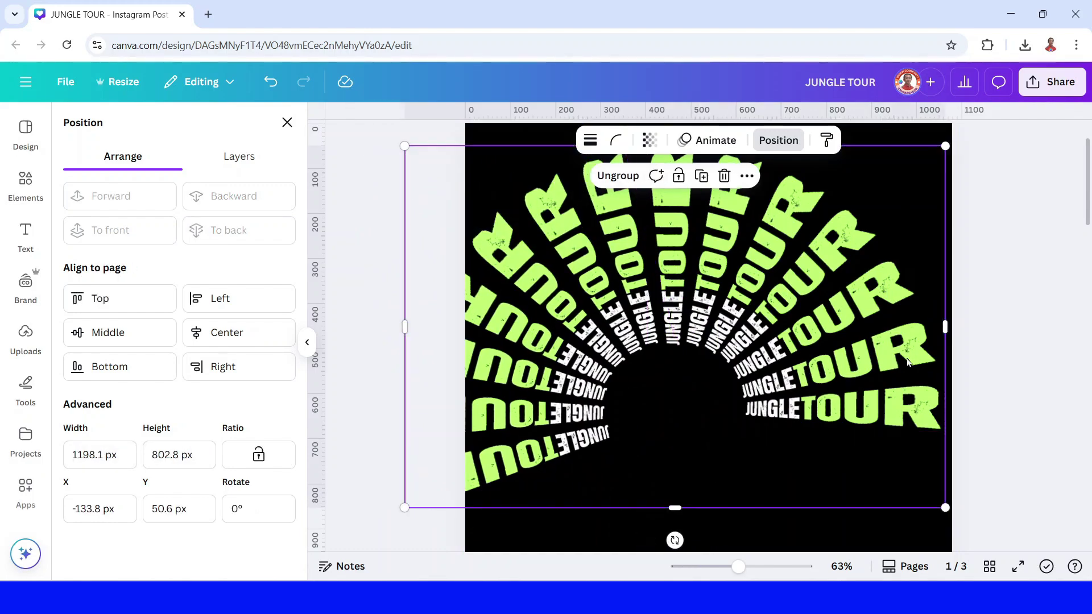
drag(674, 540, 647, 539)
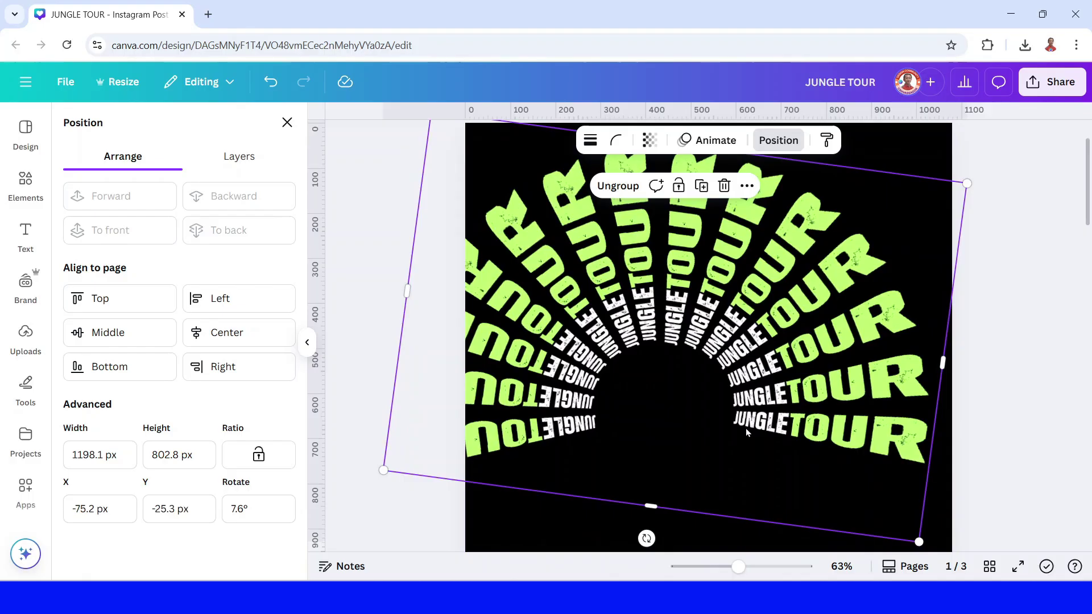
drag(746, 428, 788, 419)
drag(666, 106, 705, 459)
Tilt the fan to about 7.8° and enlarge it across the upper part of the page
drag(1015, 174, 912, 224)
drag(759, 336, 801, 336)
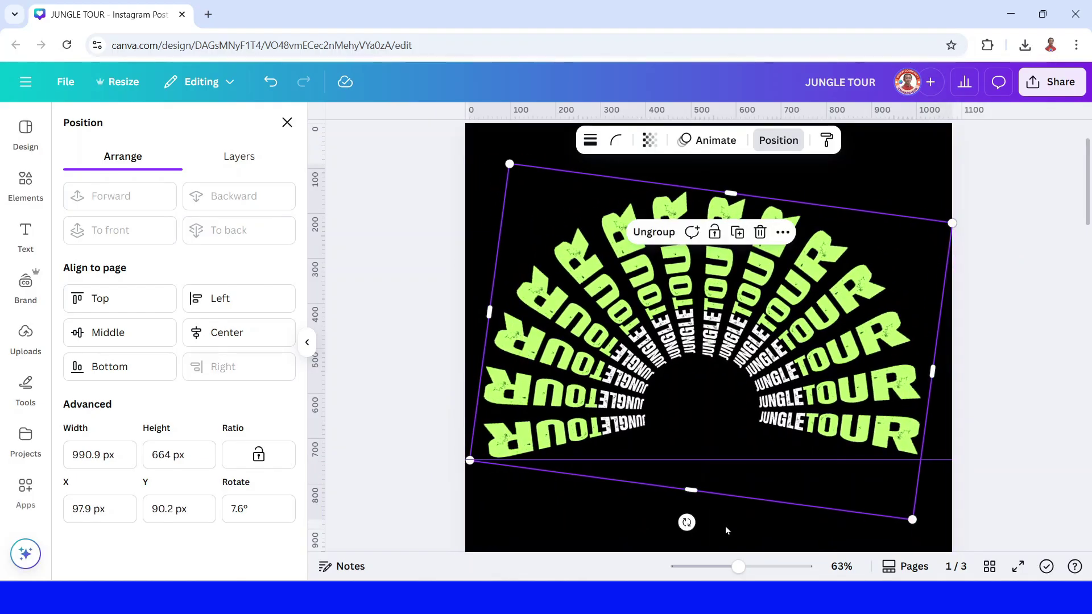
drag(686, 522, 685, 523)
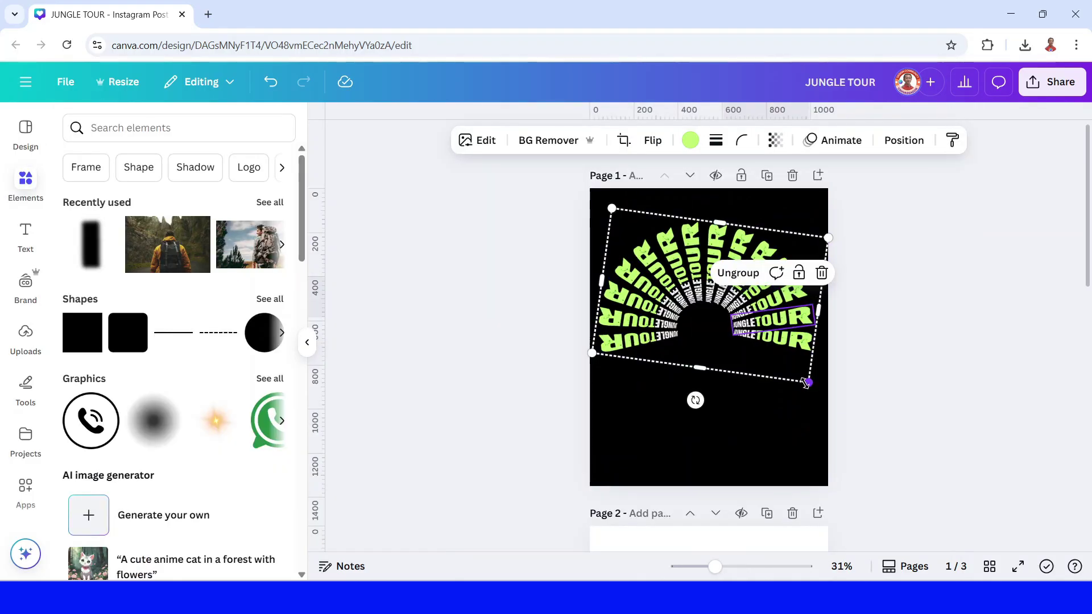
drag(806, 383, 938, 461)
drag(716, 295, 702, 265)
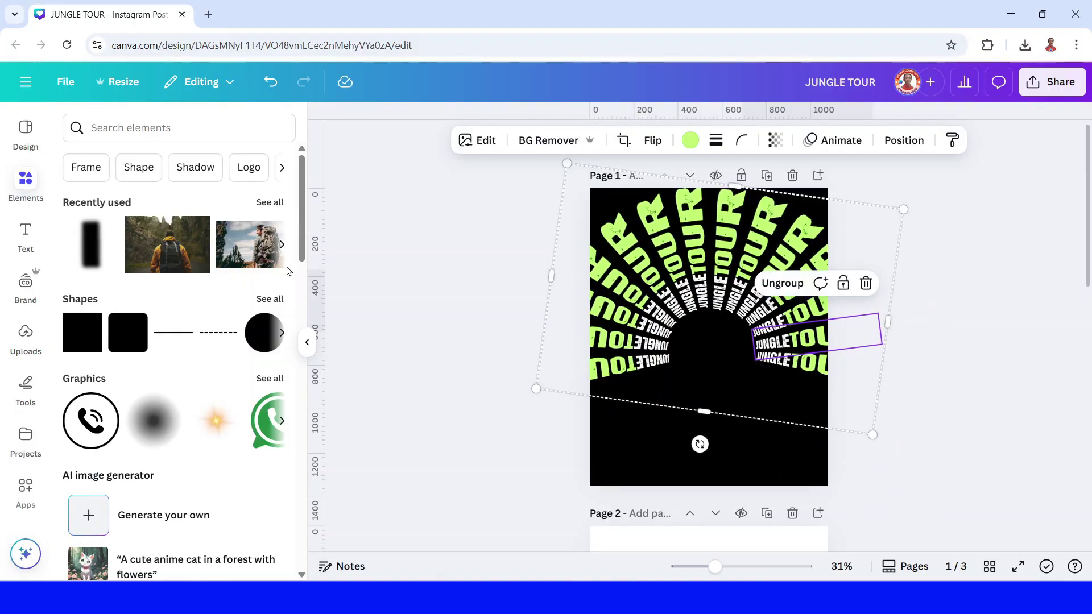
Add the jungle forest-path photo from Recently used and set it as the page background
click(282, 245)
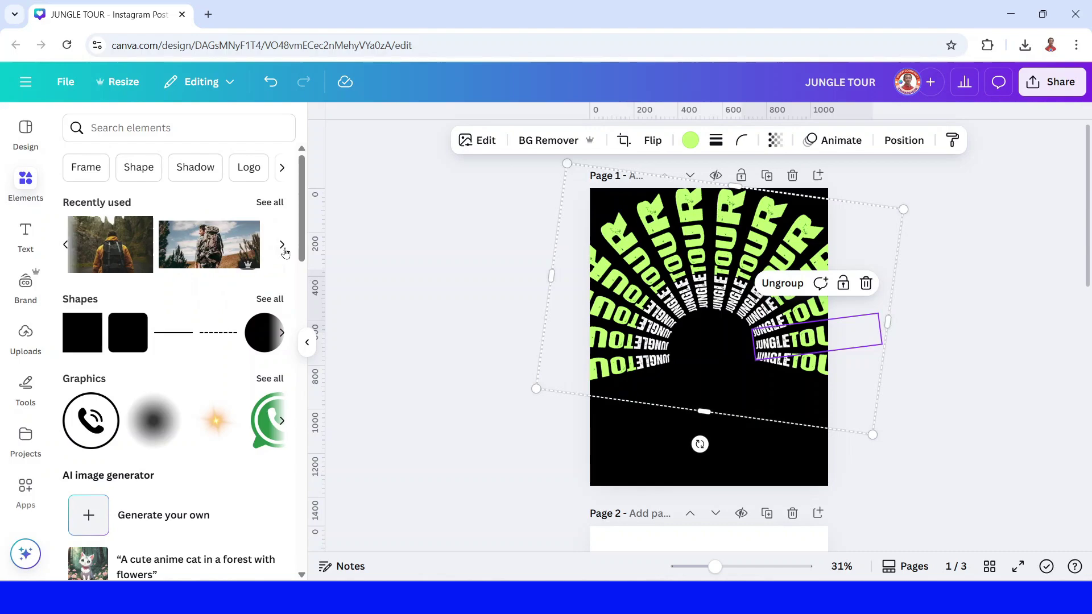
click(283, 244)
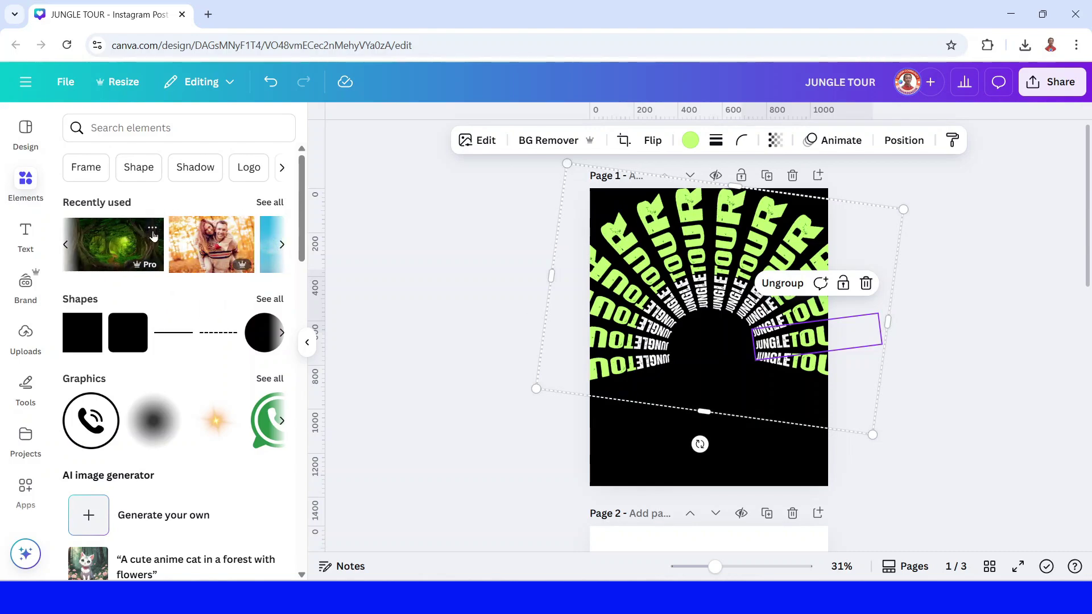
click(152, 228)
click(126, 255)
right_click(741, 340)
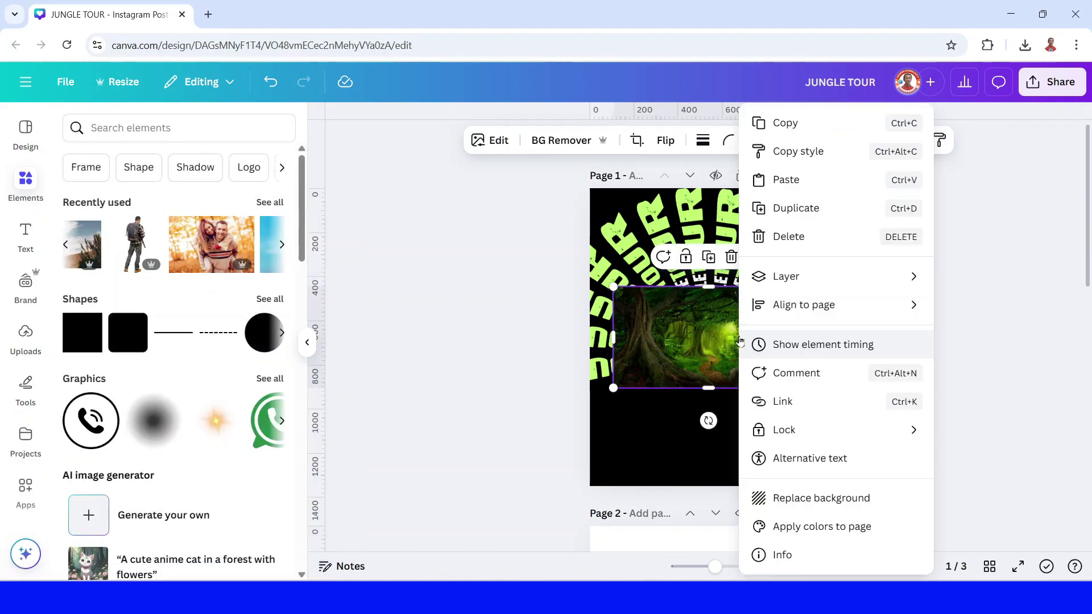
click(820, 498)
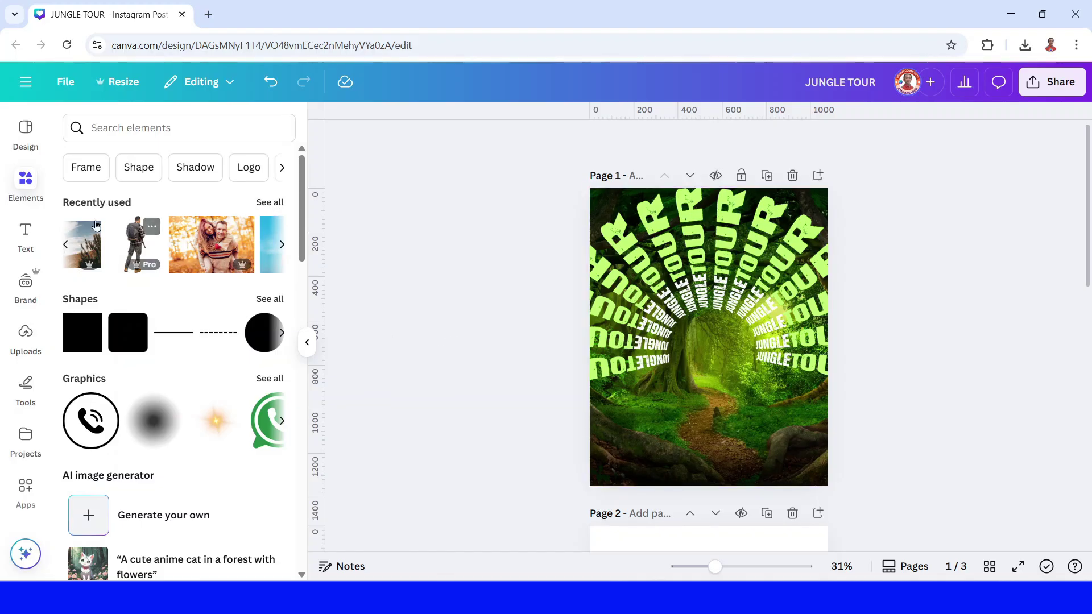
Add the Black blur element, enlarge it, set transparency to 83, and place it over the photo's left side
scroll(97, 226, right, 3)
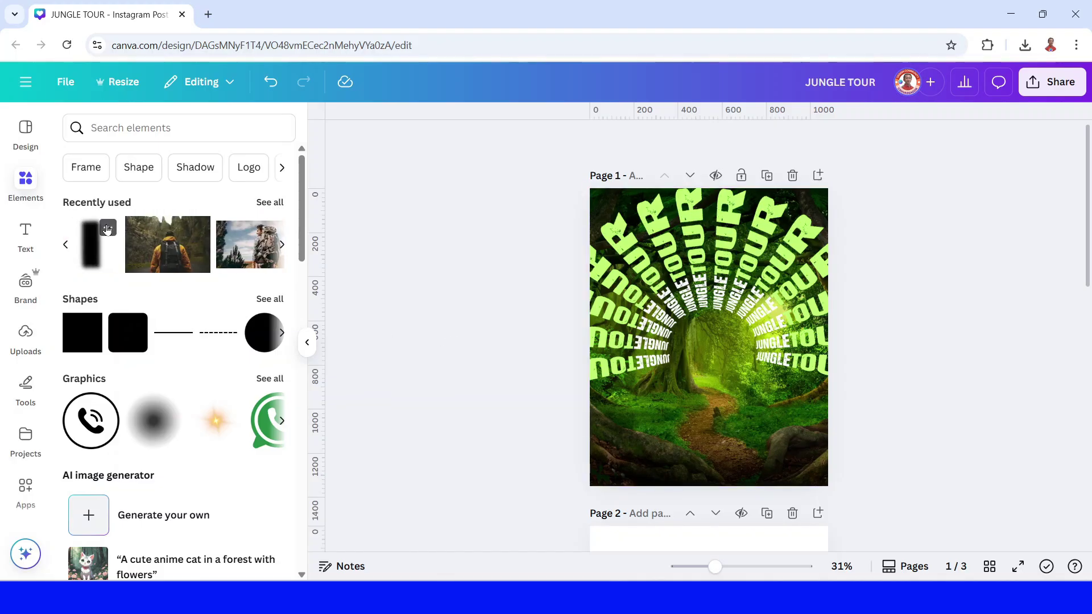
click(107, 229)
click(91, 255)
click(89, 256)
drag(726, 312, 788, 269)
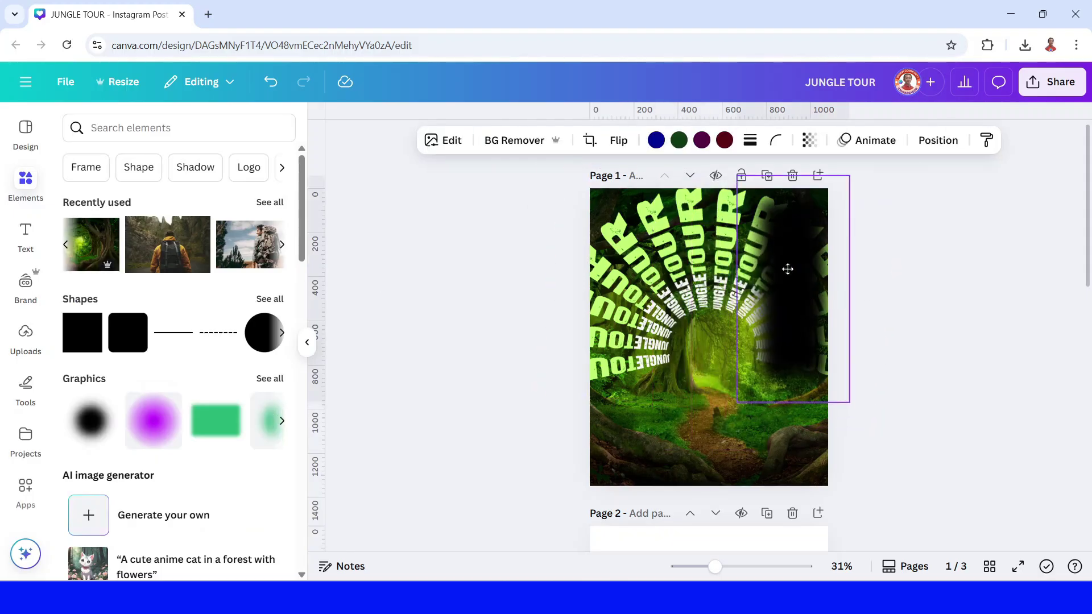
drag(735, 393, 566, 574)
drag(726, 398, 794, 336)
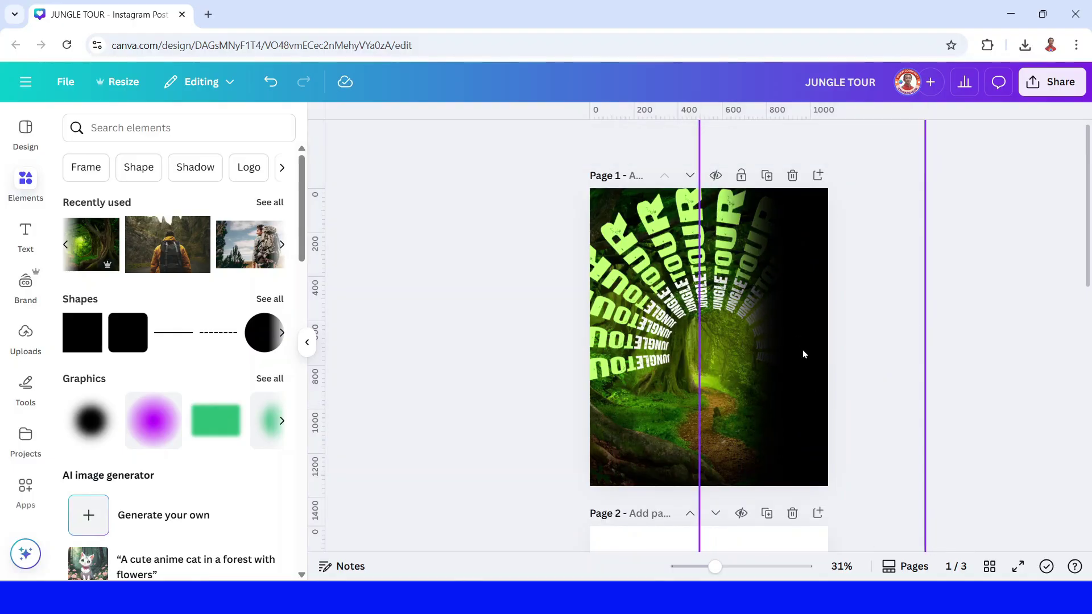
click(809, 140)
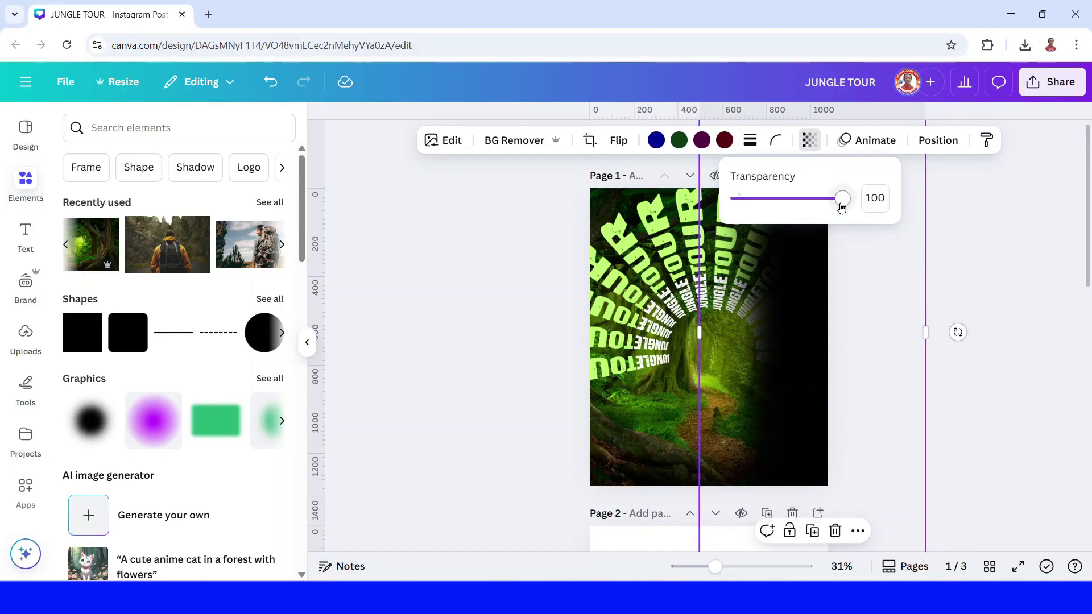
drag(844, 200, 823, 209)
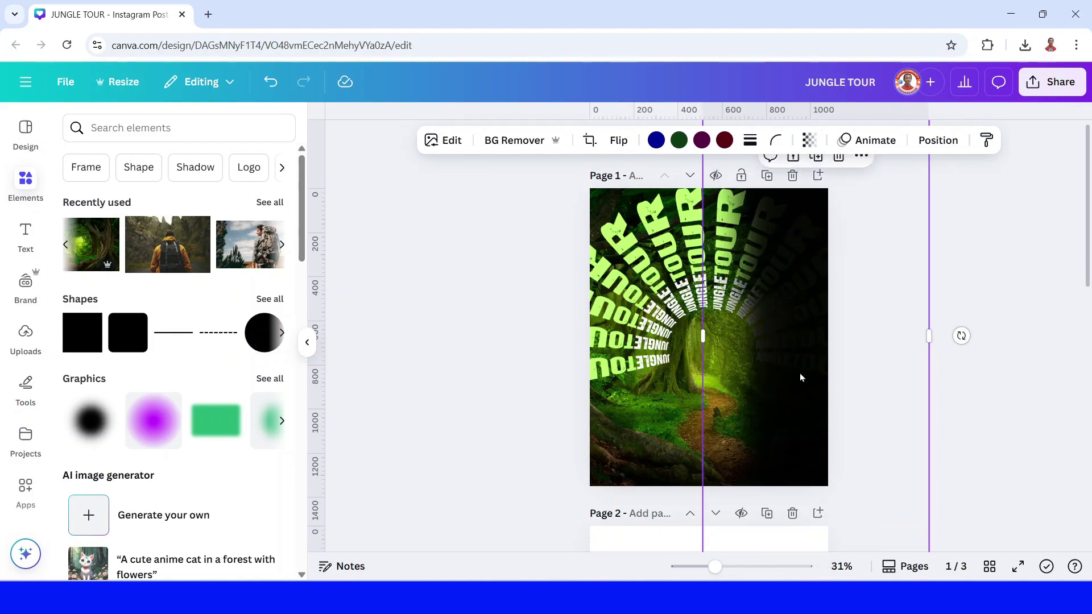
drag(799, 378, 602, 371)
Duplicate the blur, shrink the copy and place it over the tunnel area
click(618, 530)
drag(621, 532, 750, 398)
drag(828, 207, 732, 394)
drag(680, 452, 723, 248)
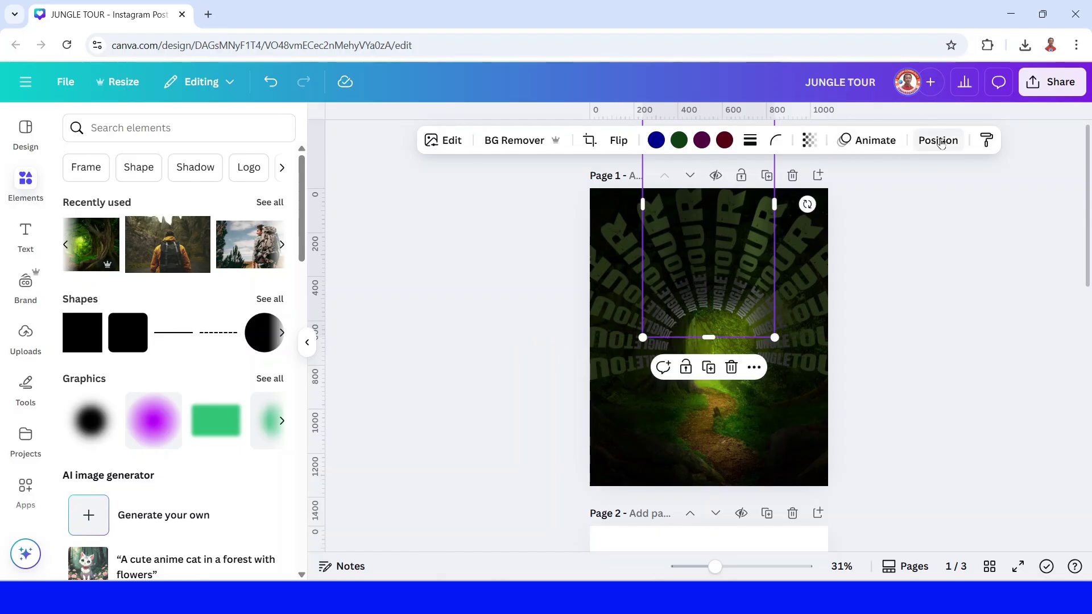
Move the JUNGLETOUR group to the top of the Layers list, above the blur overlays
click(938, 140)
click(208, 162)
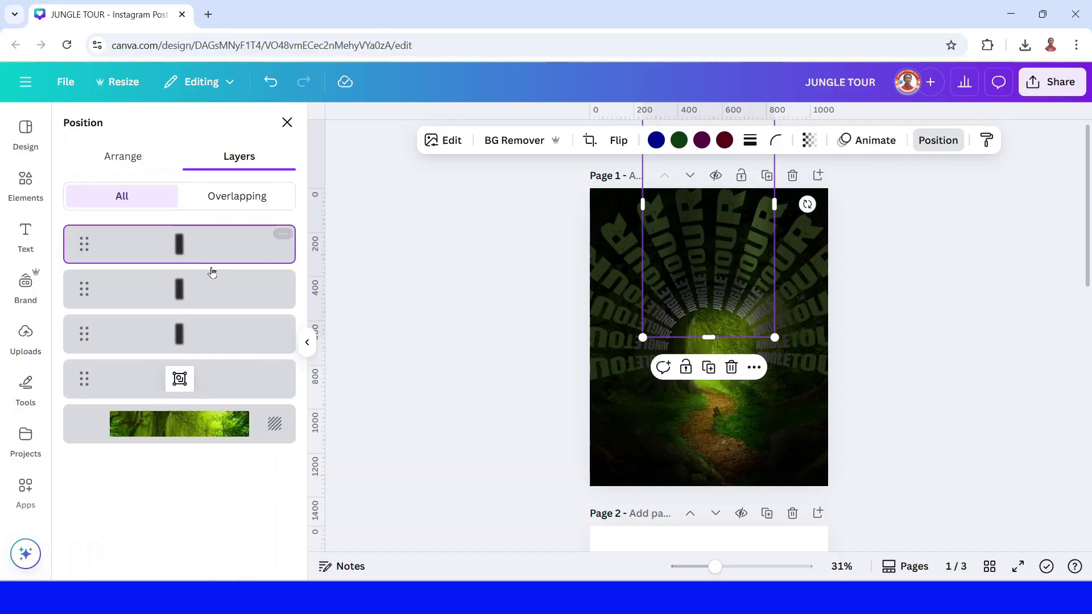
drag(205, 393, 202, 241)
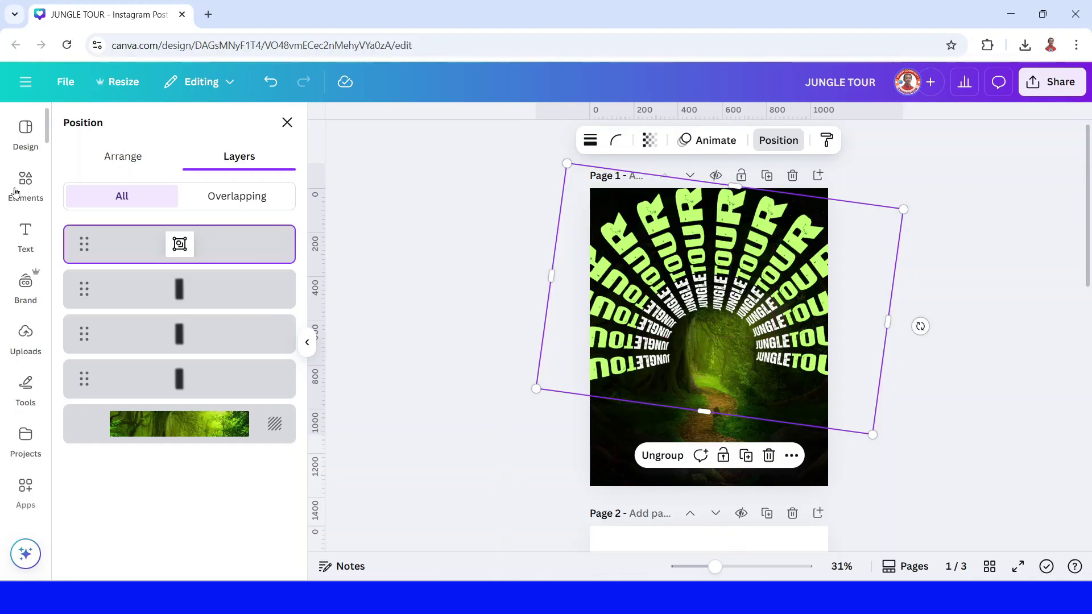
Add the backpacker photo, remove its background with BG Remover, and move it to bottom centre
click(26, 182)
click(282, 252)
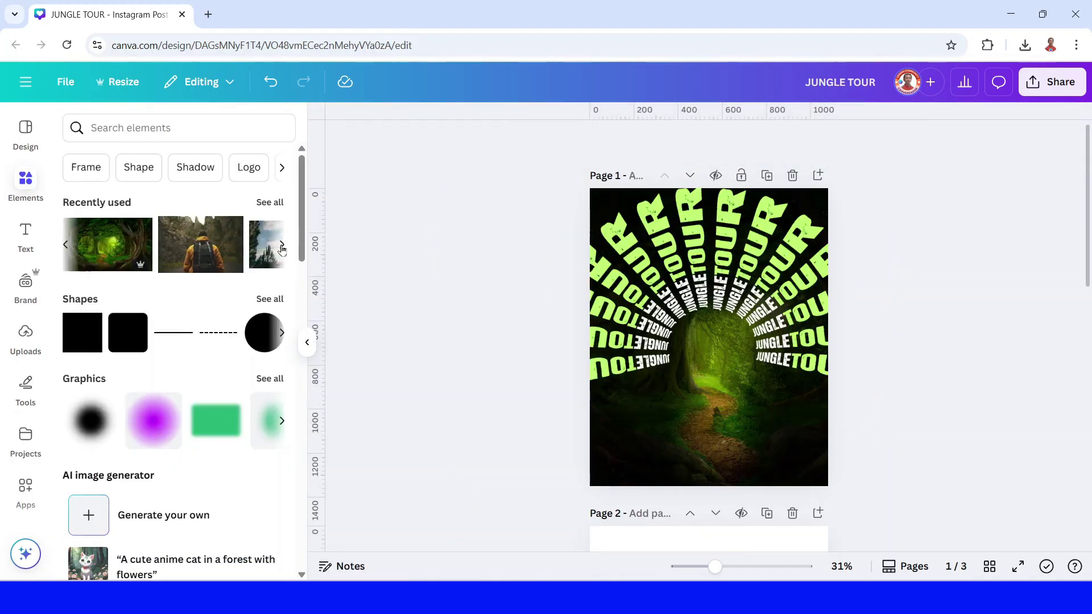
click(136, 229)
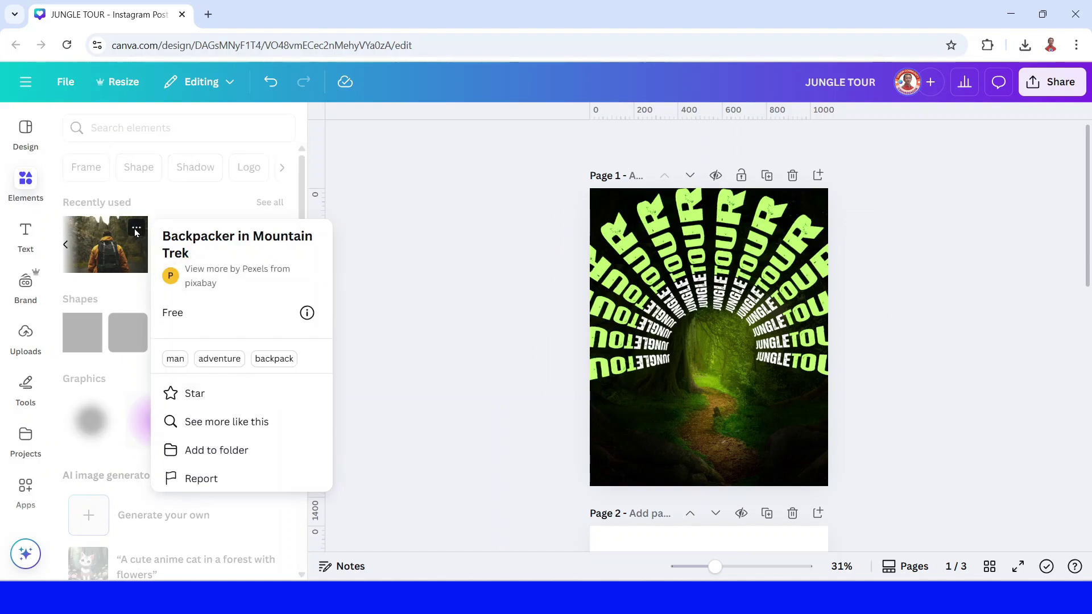
click(137, 229)
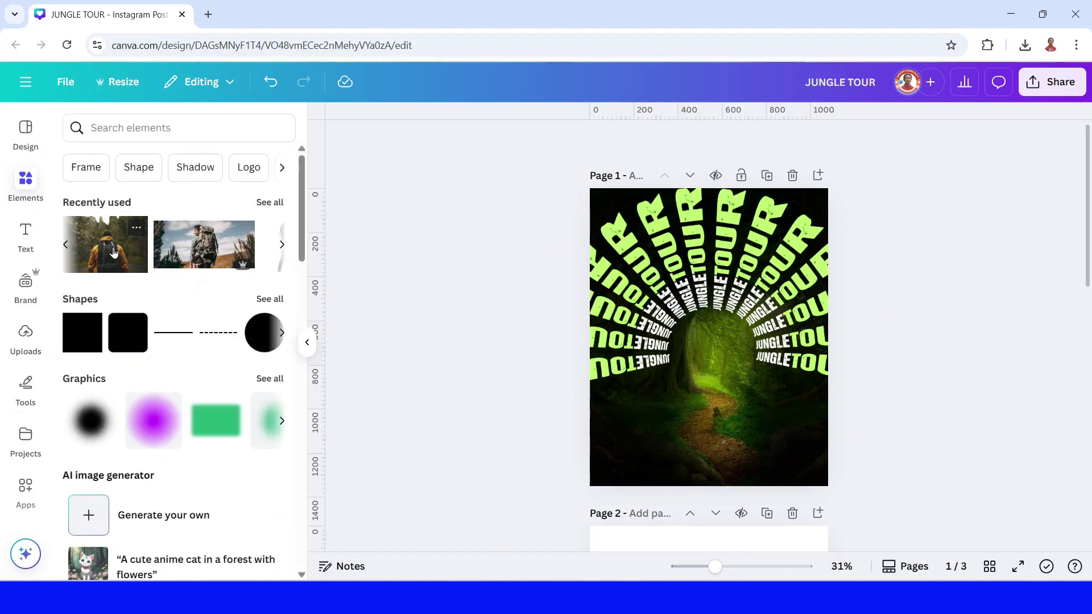
click(132, 242)
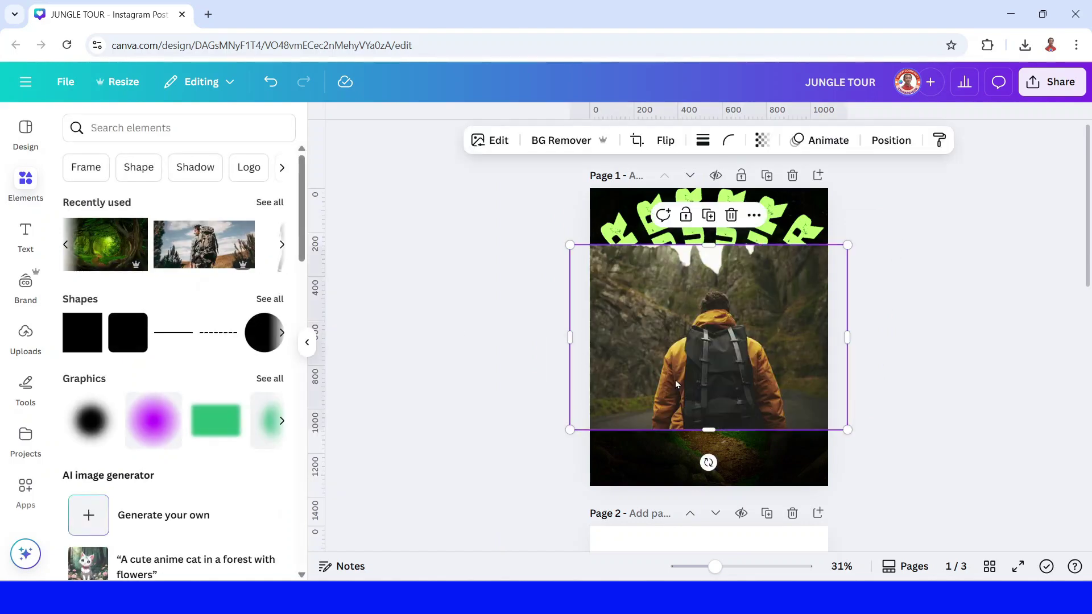
click(534, 146)
drag(767, 350, 734, 411)
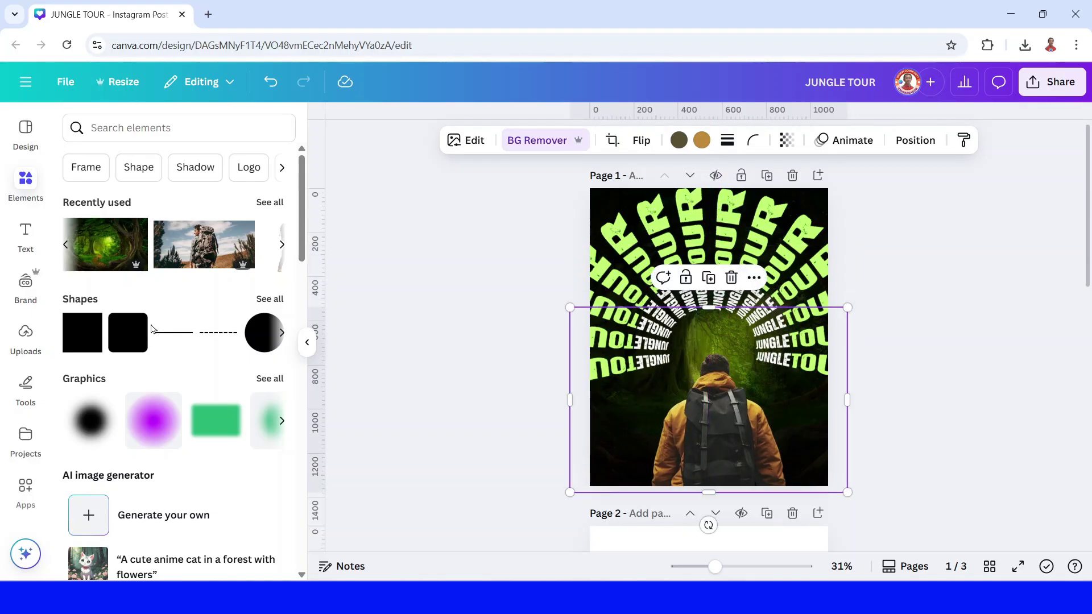
Add a Black blur, rotate it horizontal, and stretch it across the bottom edge of the page
click(64, 245)
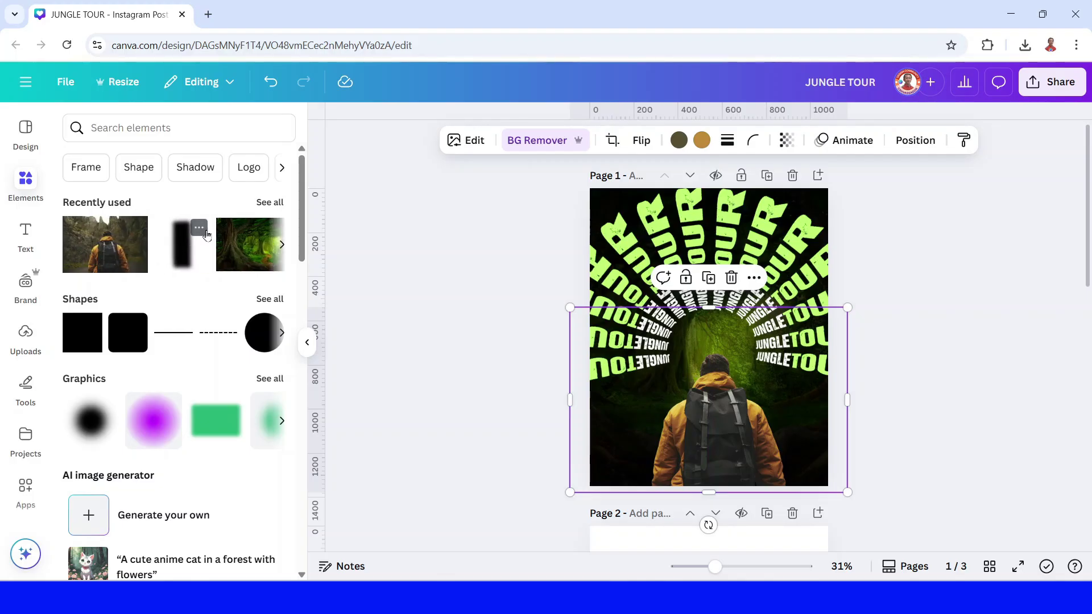
click(199, 227)
click(182, 244)
click(182, 245)
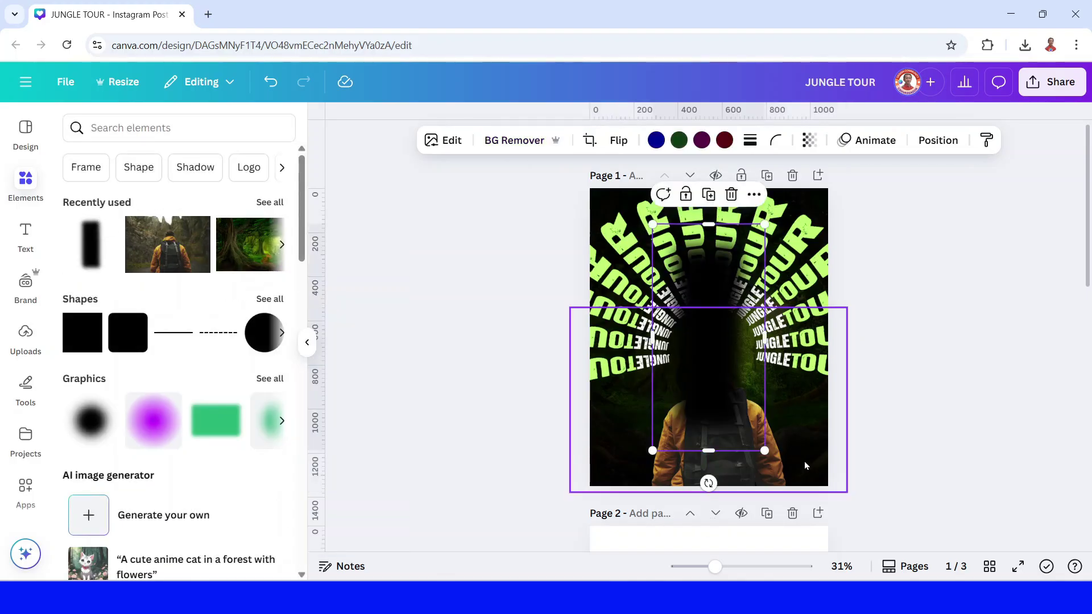
drag(709, 484, 586, 334)
drag(738, 369, 714, 519)
drag(785, 432, 804, 456)
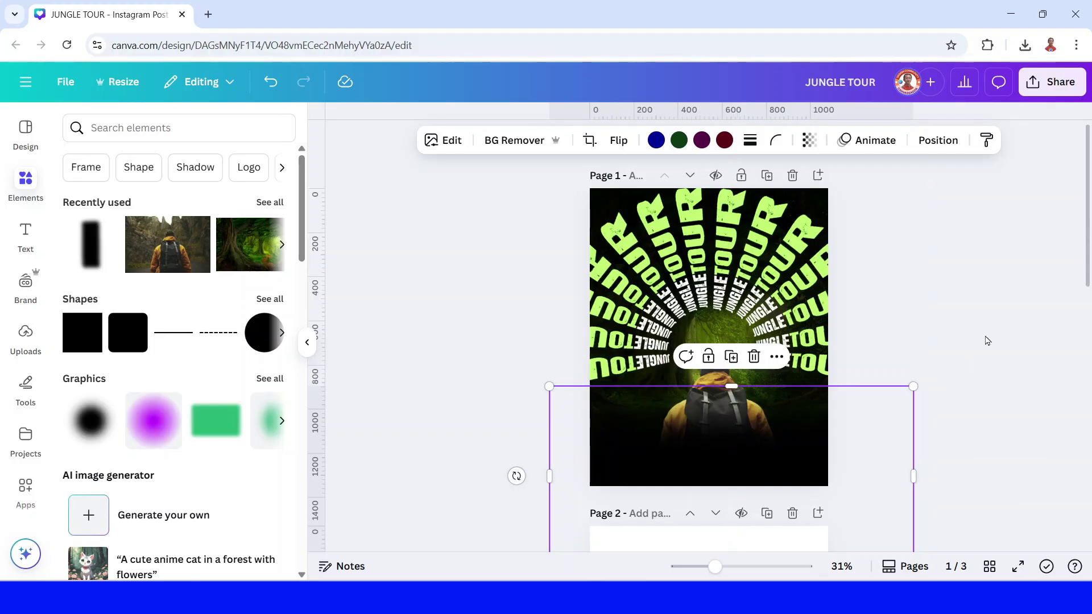
Shift the hiker image up slightly and nudge the bottom blur upward
click(712, 367)
drag(714, 367, 714, 345)
click(756, 476)
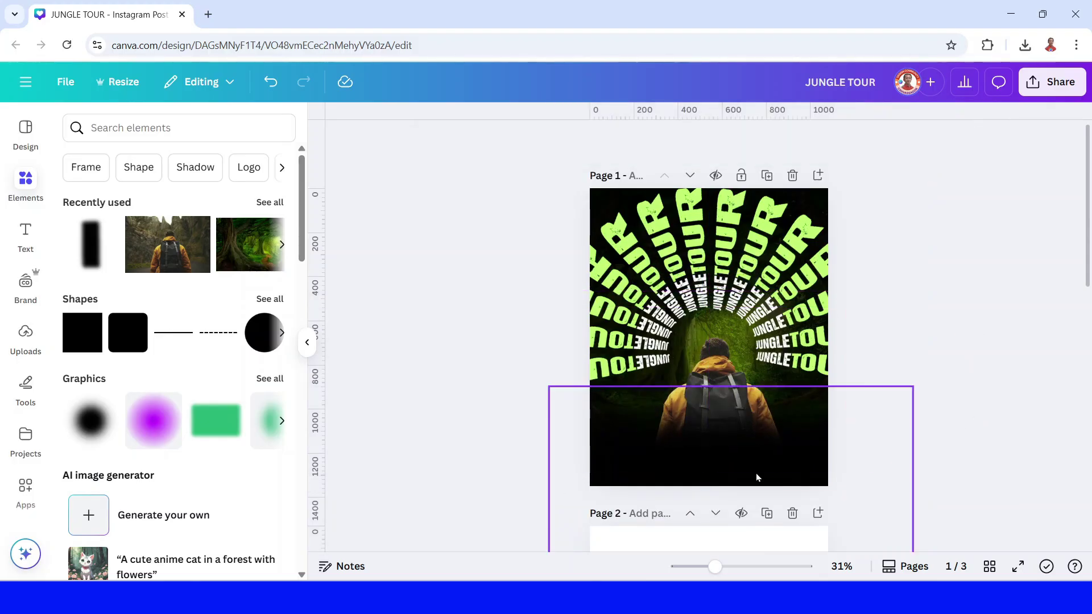
drag(758, 470, 759, 454)
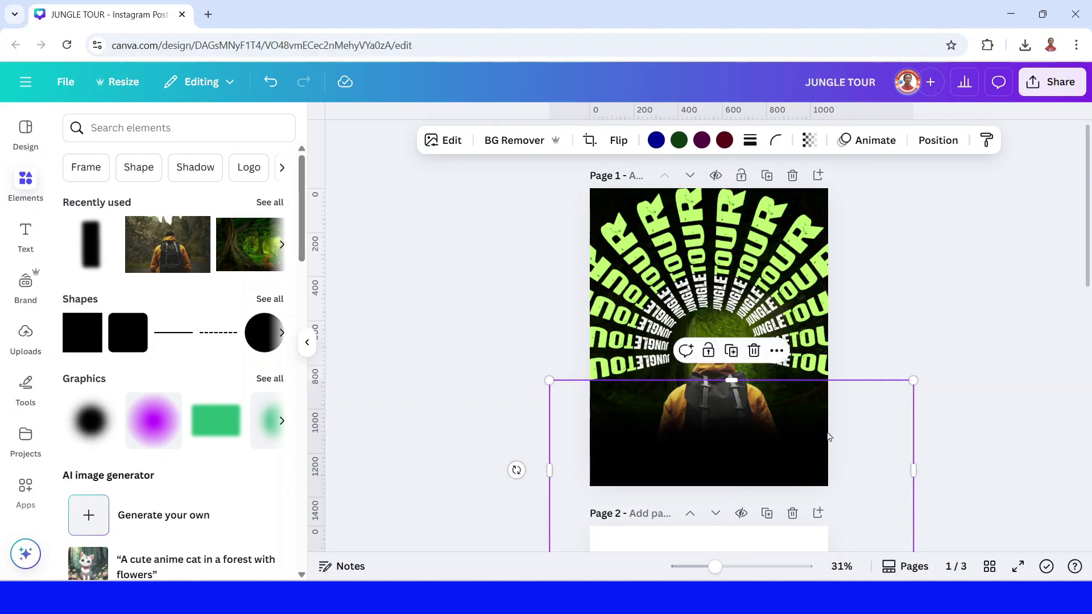
click(961, 359)
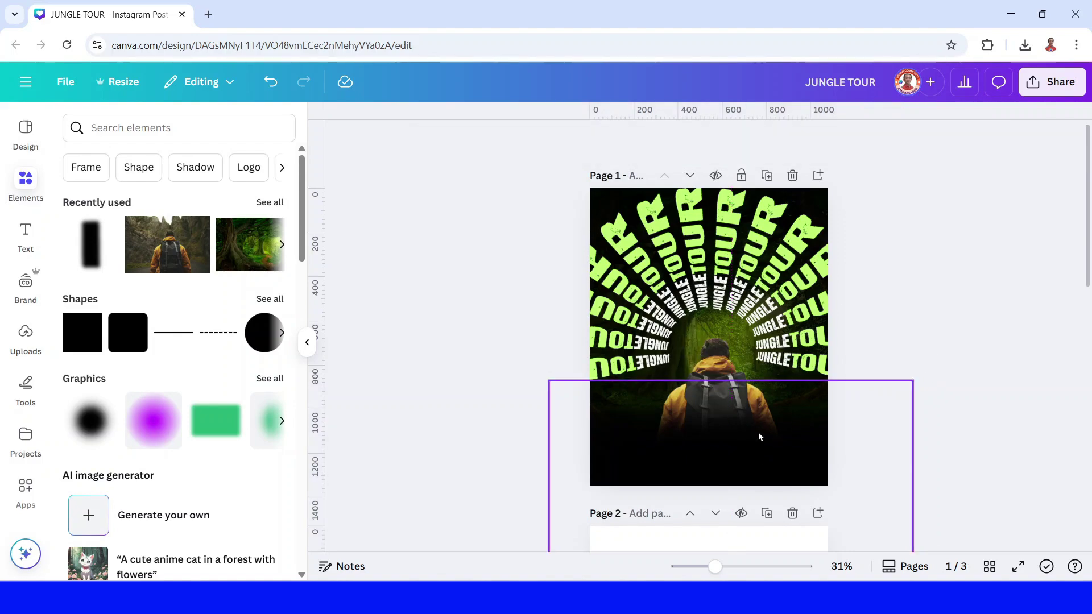
Add a subheading text box reading 'ARE YOU'
click(38, 244)
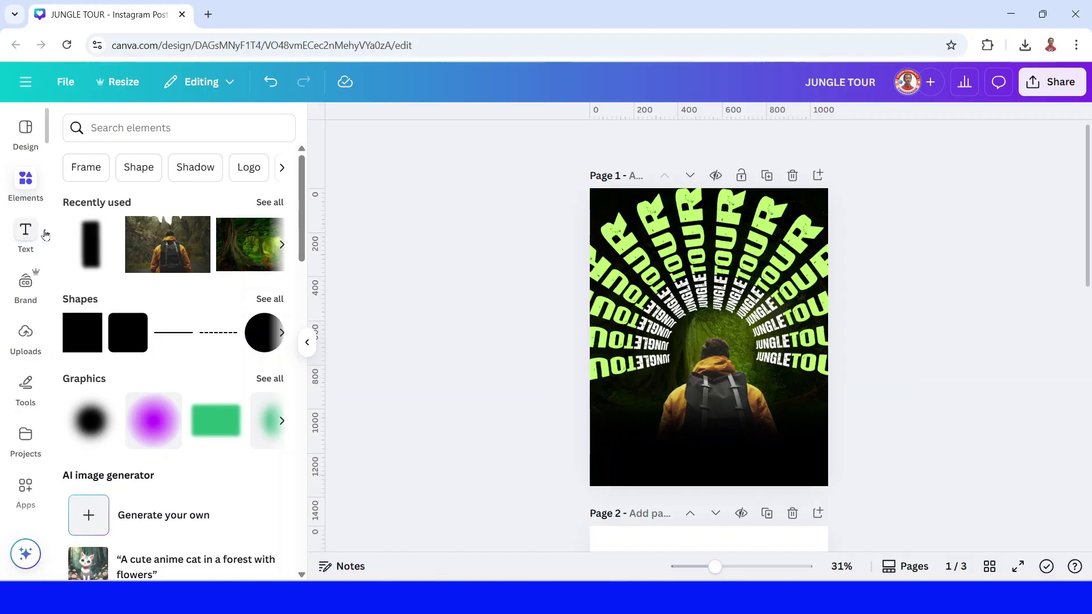
click(151, 384)
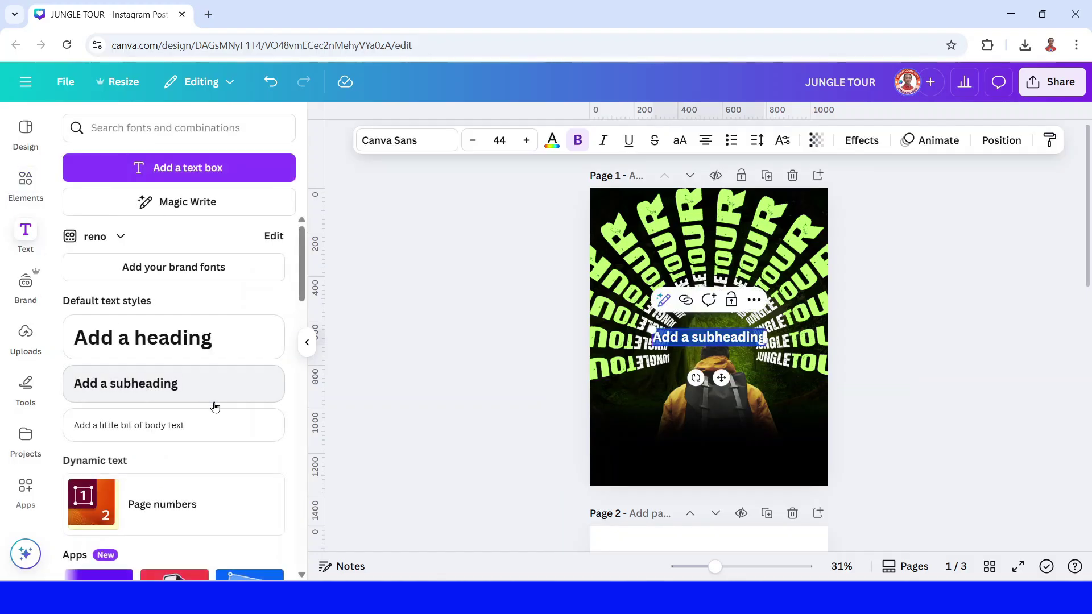
text(ARE YOU)
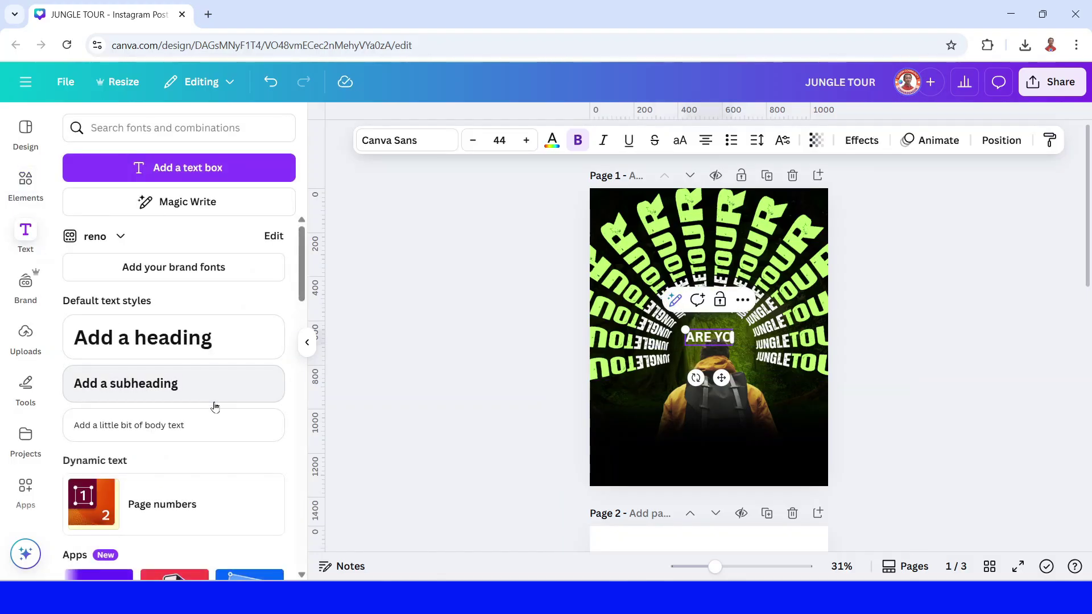
click(767, 402)
click(709, 337)
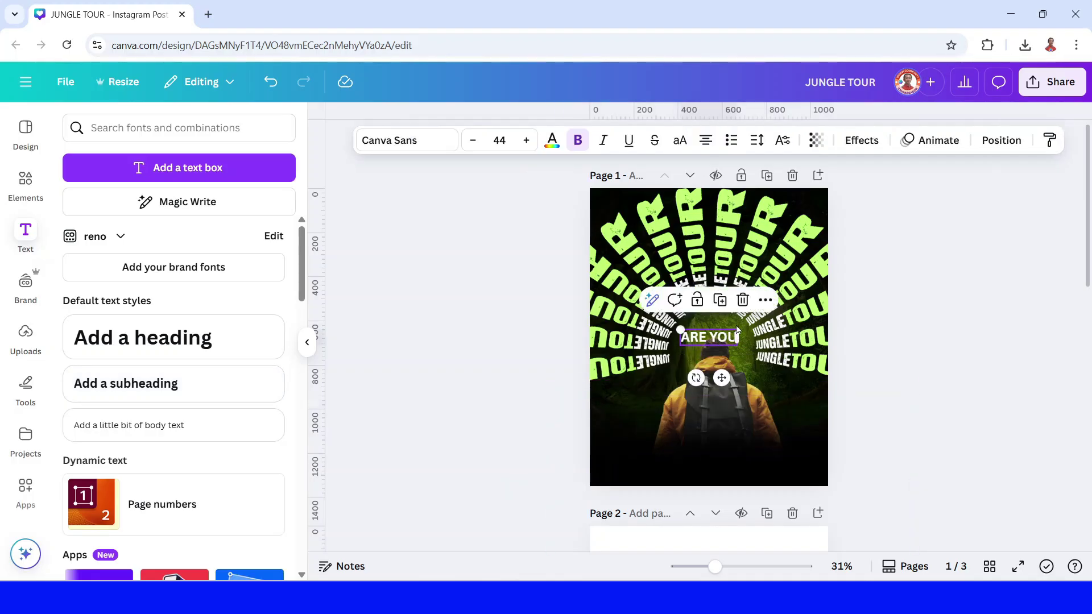
Duplicate it as a large 'DARE?' in Zuume Rough Bold, placing 'ARE YOU' just above it
click(716, 304)
double_click(730, 385)
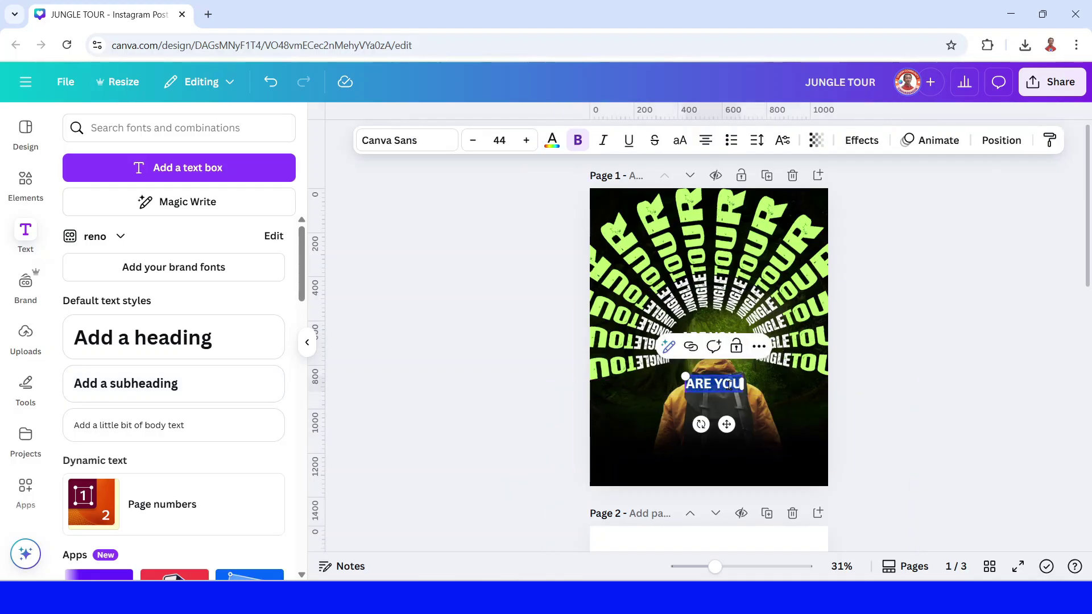
text(DARE)
double_click(729, 384)
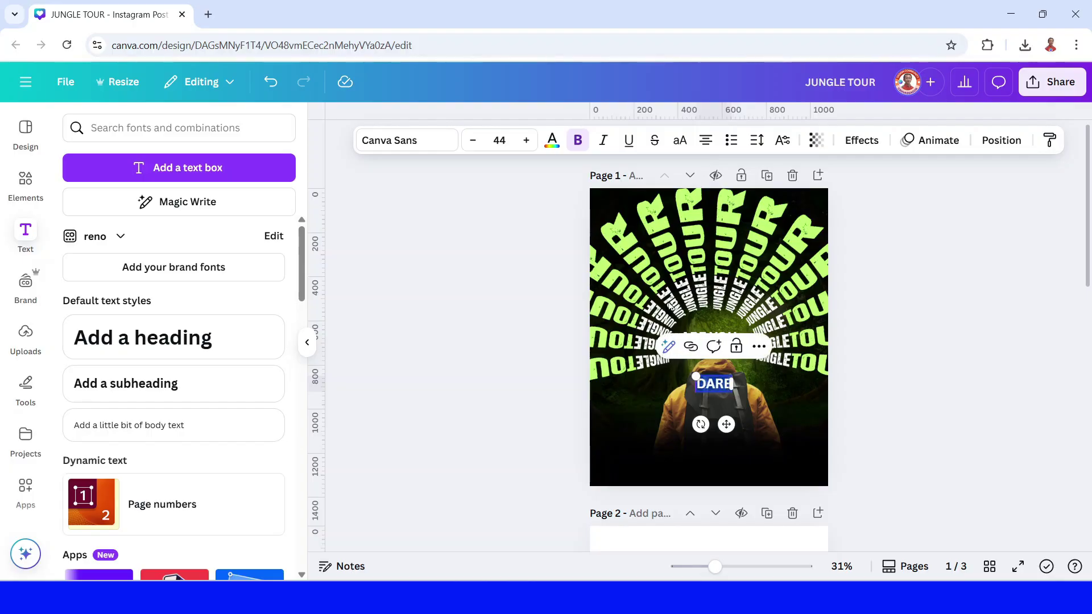
click(402, 138)
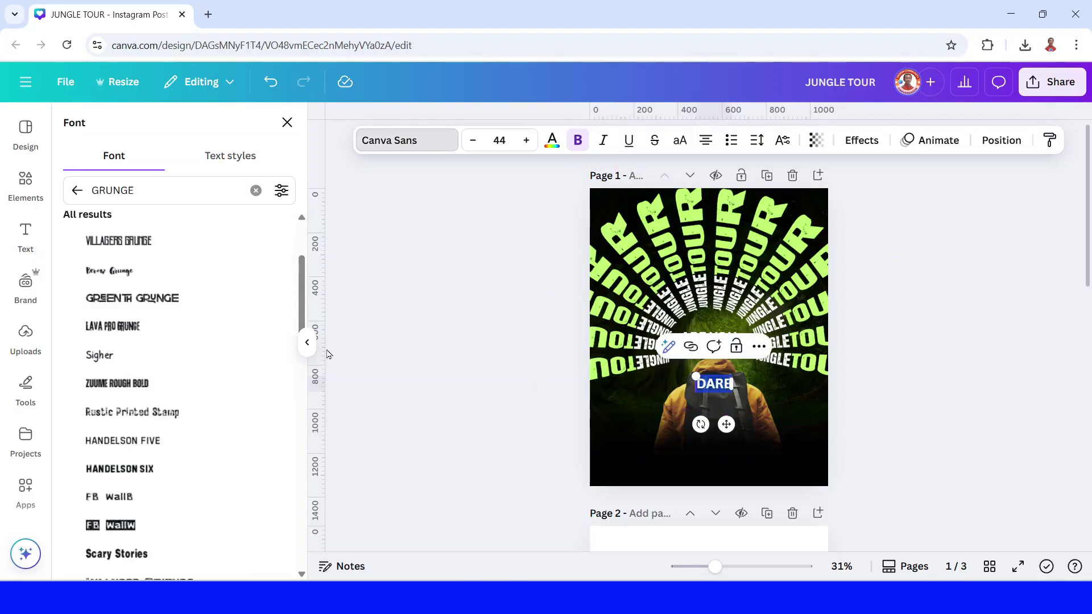
click(149, 385)
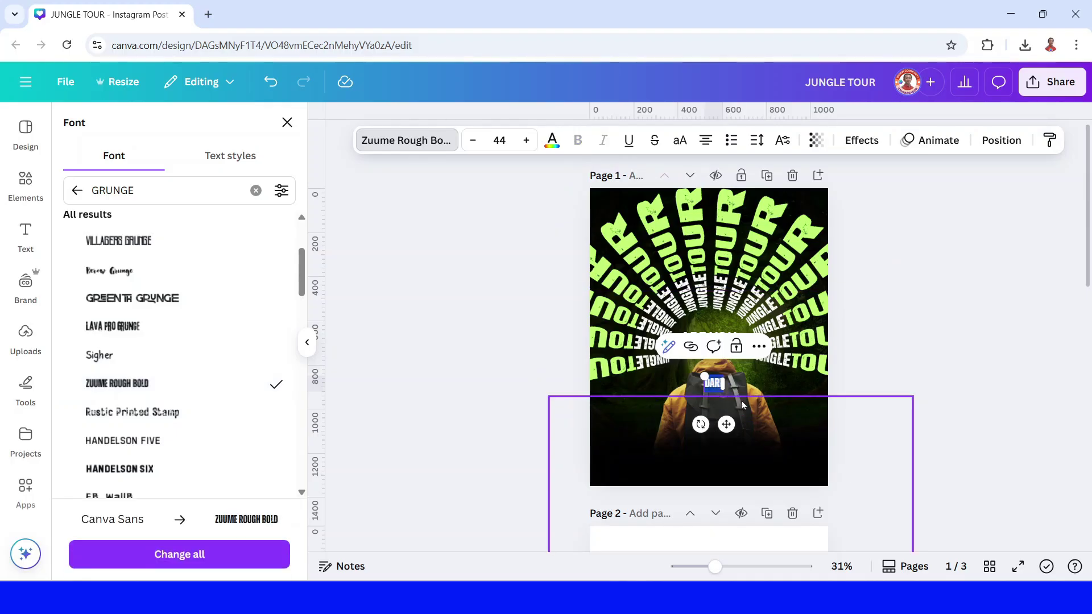
drag(726, 392, 779, 439)
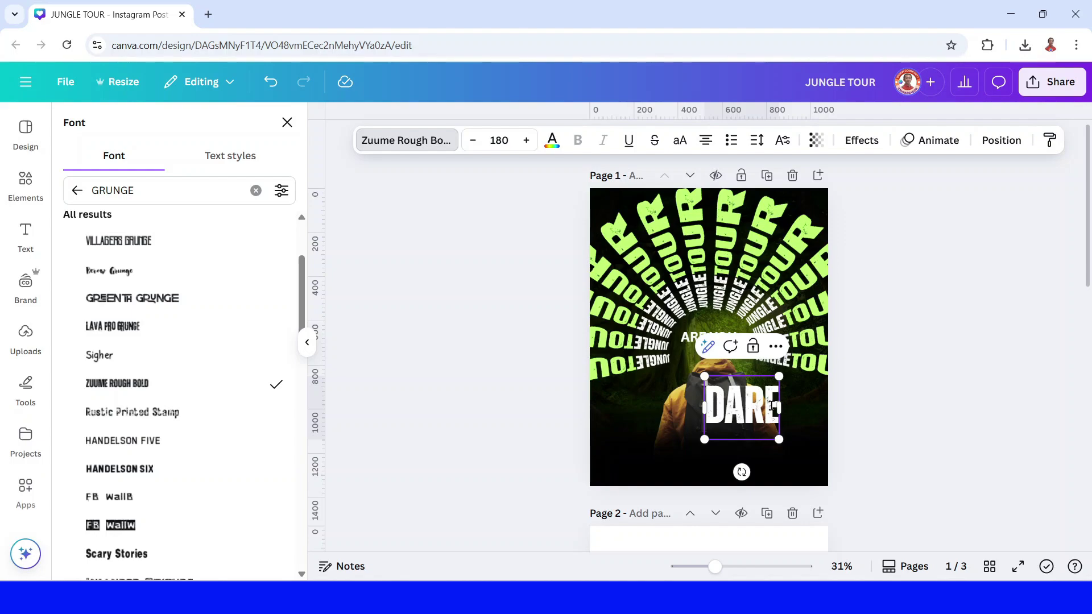
drag(772, 405, 767, 428)
drag(720, 336, 720, 398)
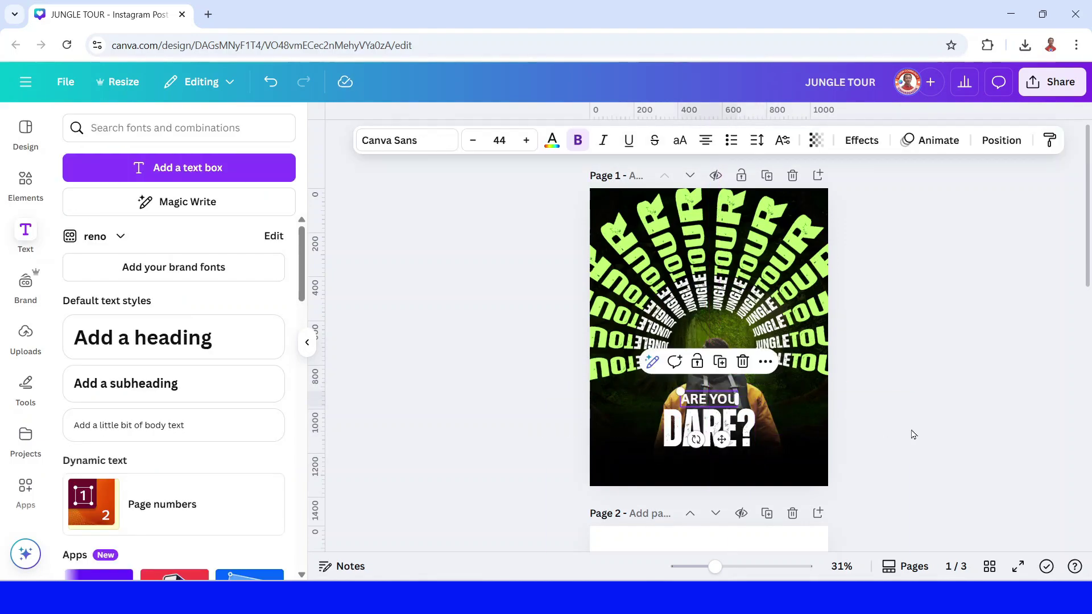
click(913, 434)
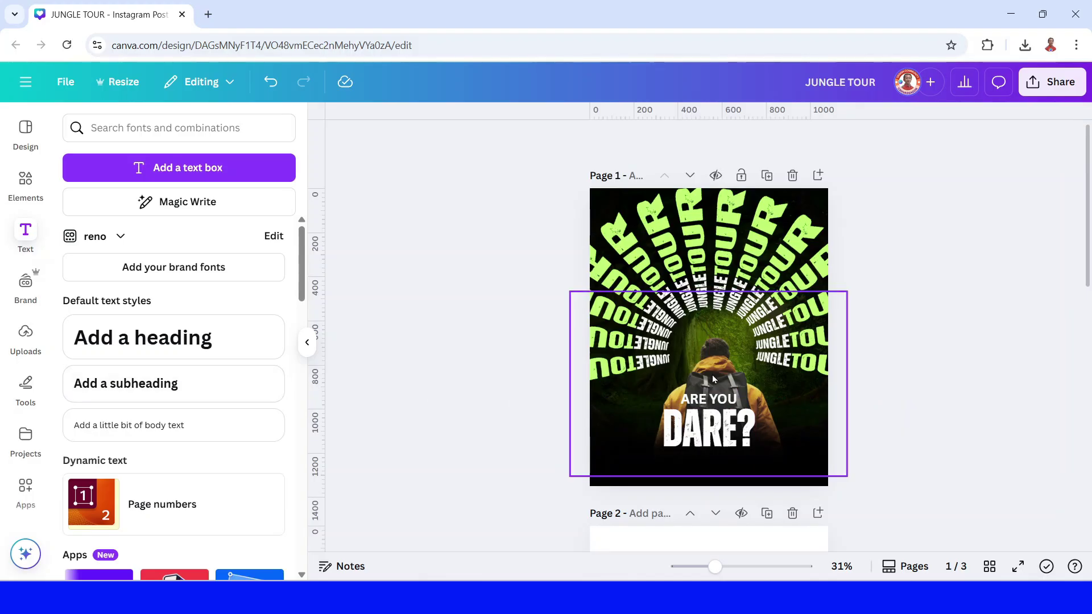
Add a lowercase body-text line 'areyoudarejungletour.com' centred below the headline
click(144, 423)
text(AREYOUDAREJUNGLETOUR)
click(699, 168)
key(End)
text(.com)
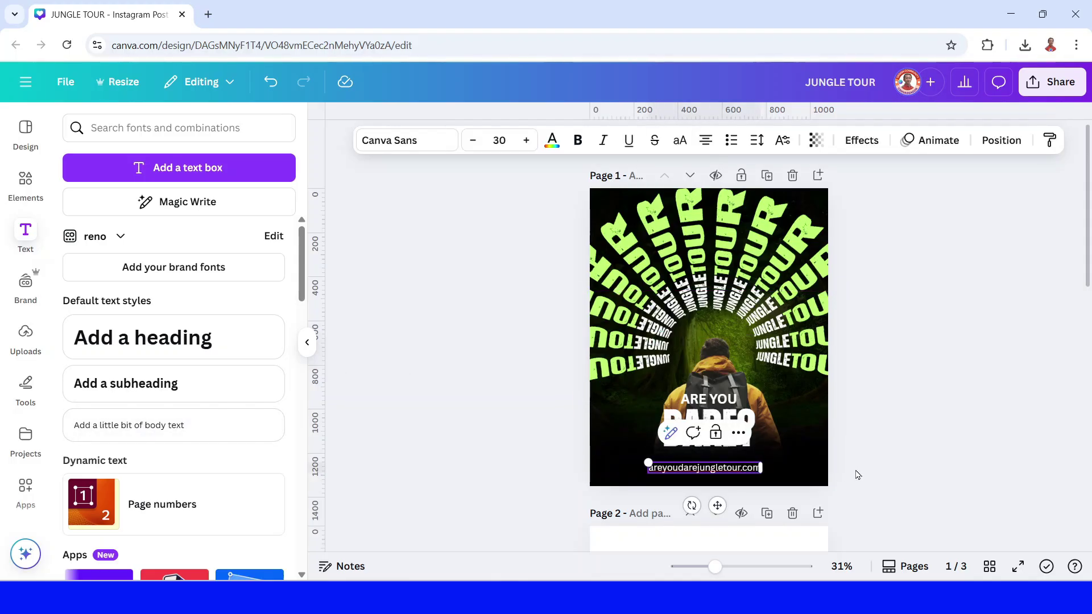
drag(717, 468, 722, 464)
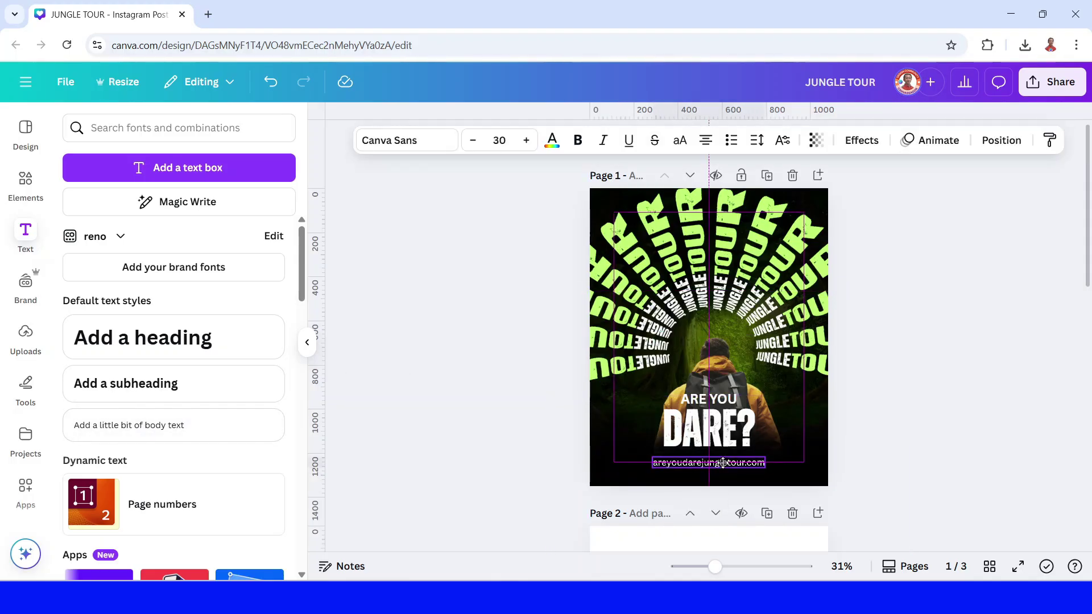
Enlarge 'ARE YOU' and 'DARE?' together and centre them above the website line
scroll(723, 463, up, 5)
click(722, 309)
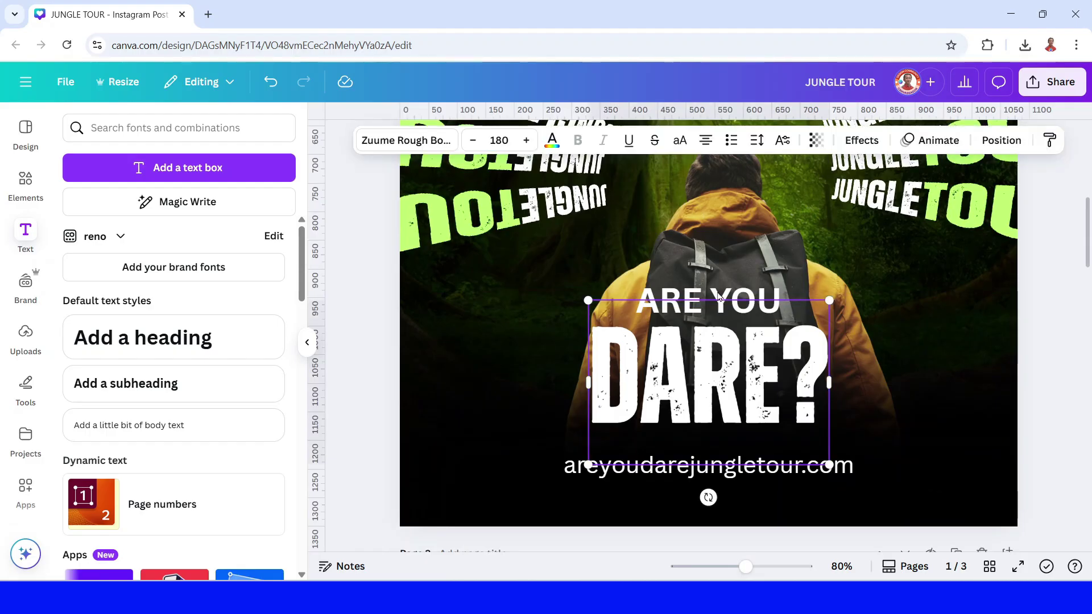
shift+click(719, 297)
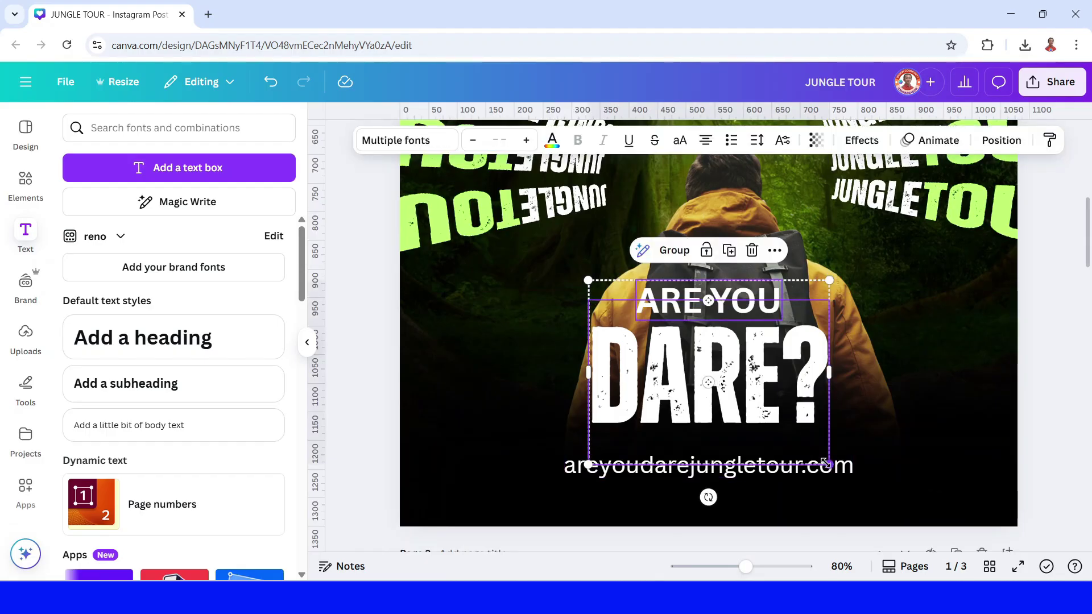
drag(825, 462, 859, 482)
drag(776, 378, 765, 392)
scroll(952, 370, down, 5)
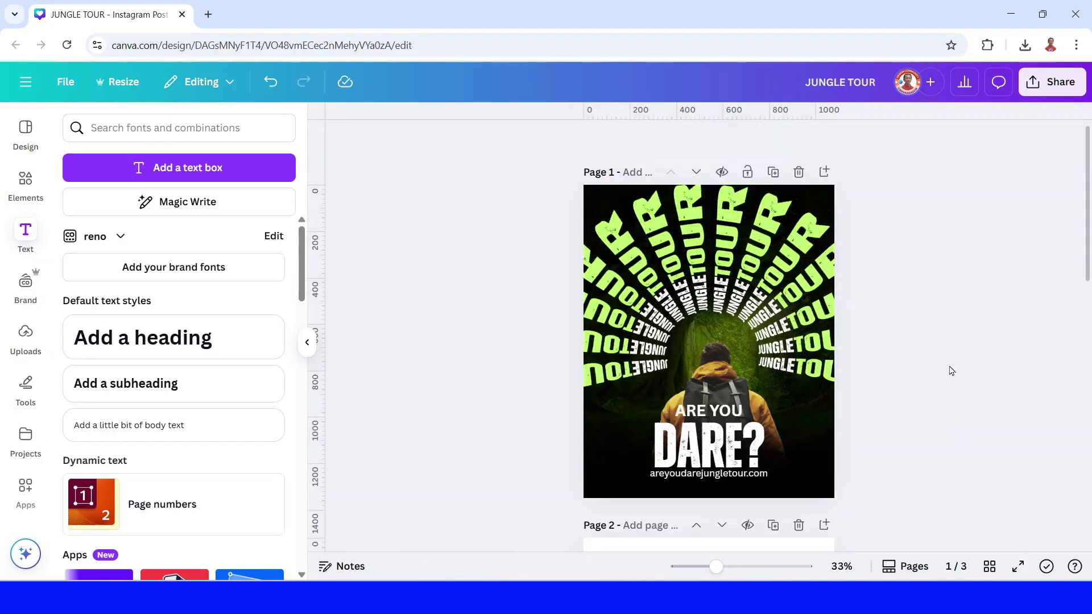
Download only Page 1 of the design as a PNG image
click(1052, 82)
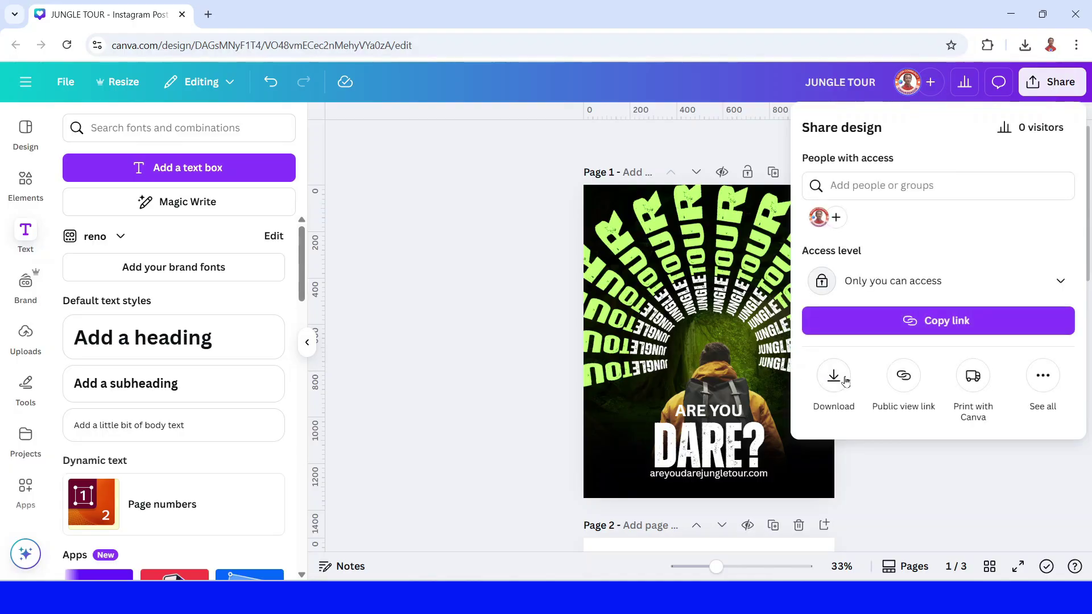
click(834, 376)
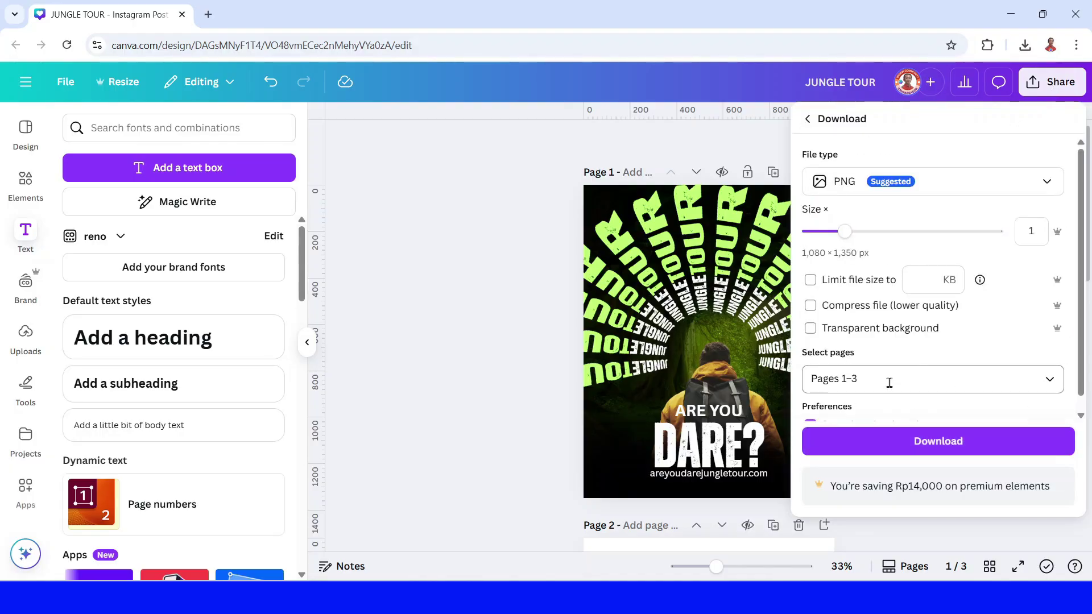
click(897, 375)
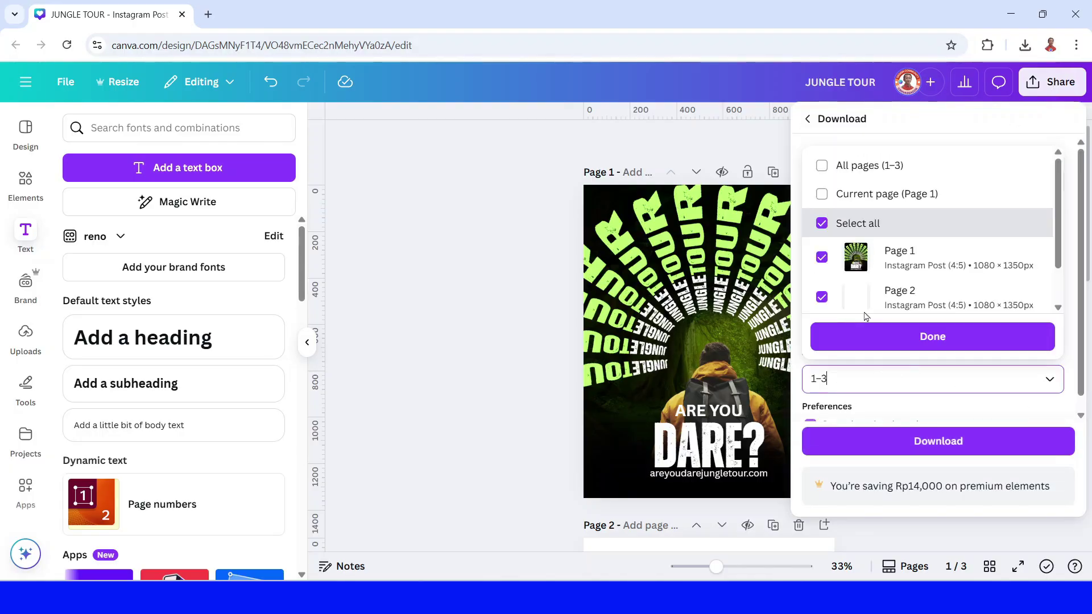
click(823, 189)
click(931, 336)
click(942, 439)
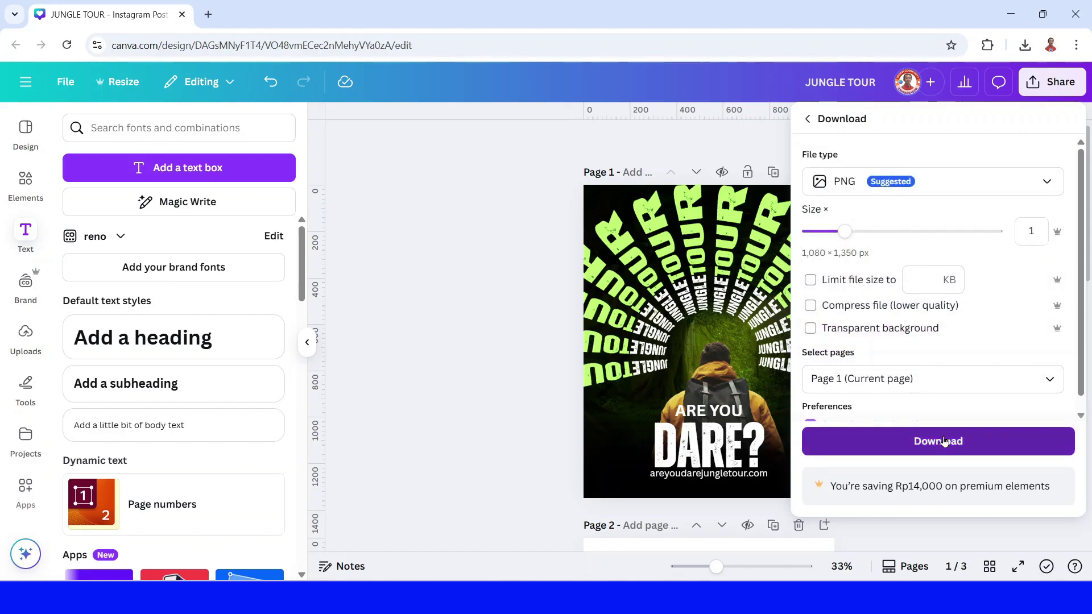